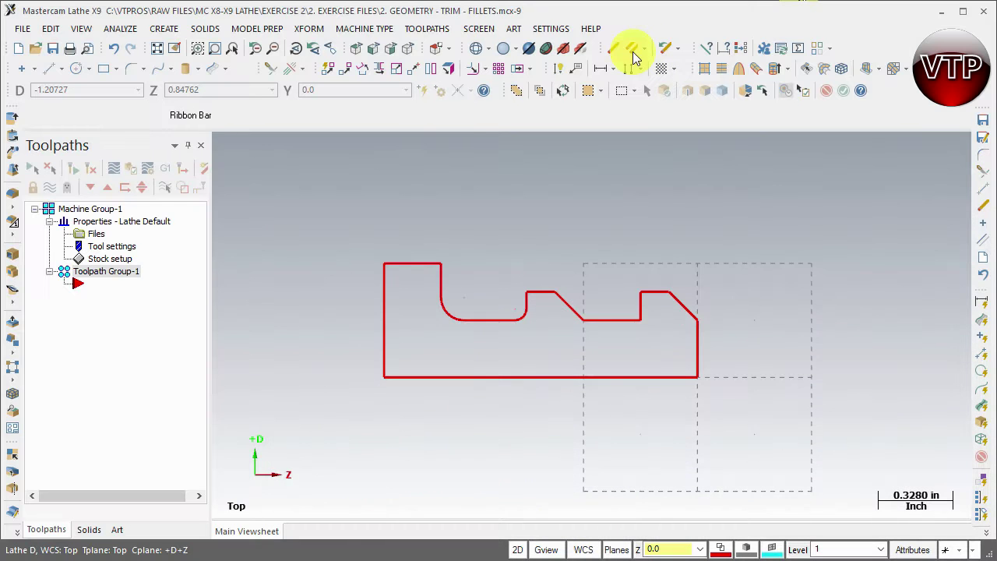
Set program number 2 and turn on all five toolpath configuration options.
{"action": "left_click", "coordinate": [110, 249]}
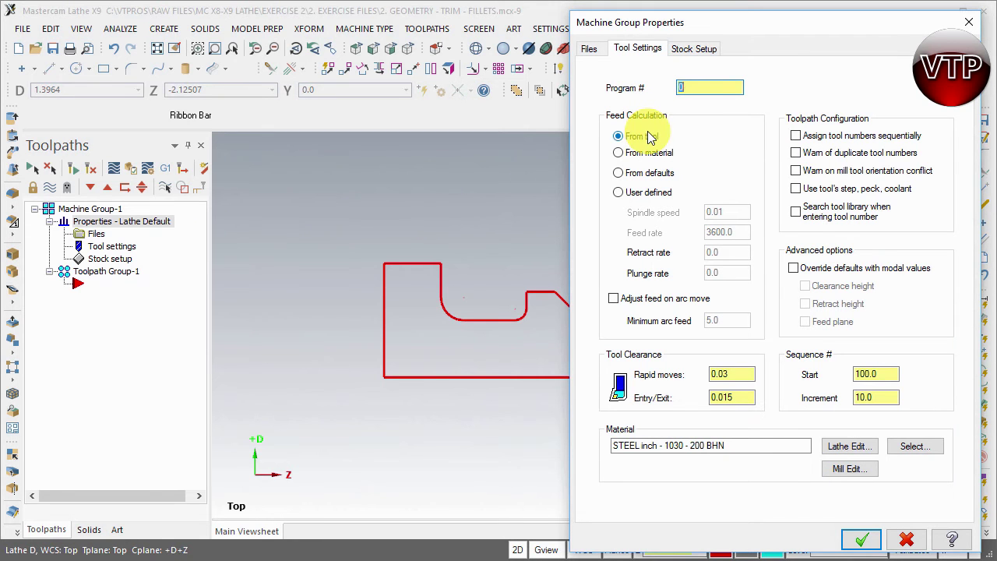
{"action": "type", "text": "2"}
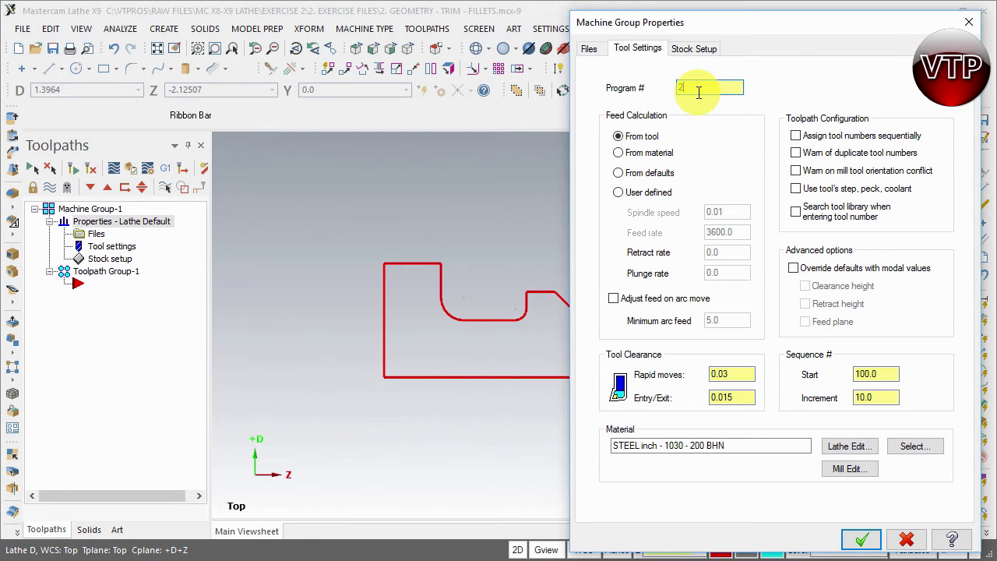
{"action": "left_click", "coordinate": [824, 136]}
{"action": "left_click", "coordinate": [824, 153]}
{"action": "left_click", "coordinate": [822, 171]}
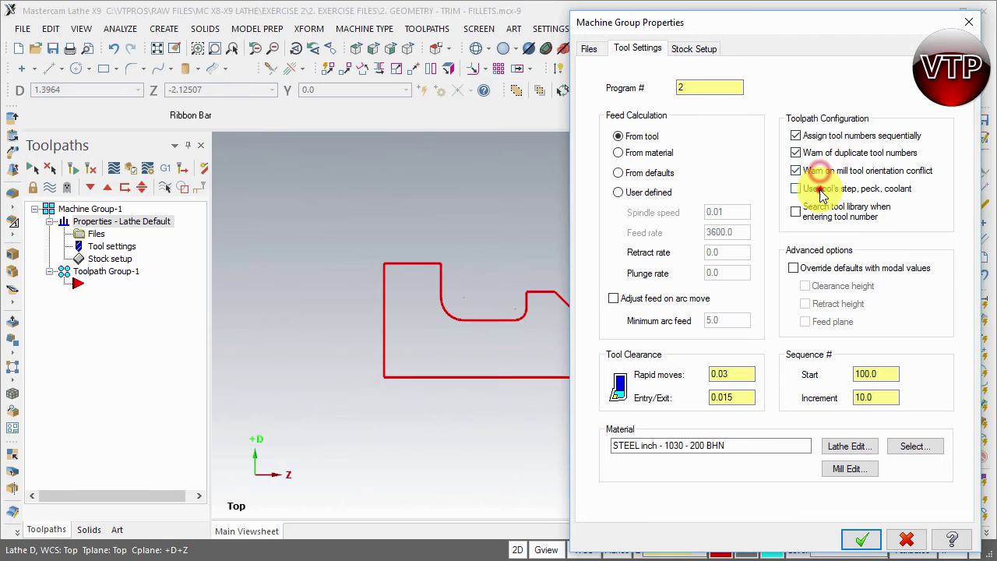
{"action": "left_click", "coordinate": [820, 189]}
{"action": "left_click", "coordinate": [818, 208]}
Override defaults with modal clearance, retract and feed plane values, and start sequencing at 1.0.
{"action": "left_click", "coordinate": [819, 269]}
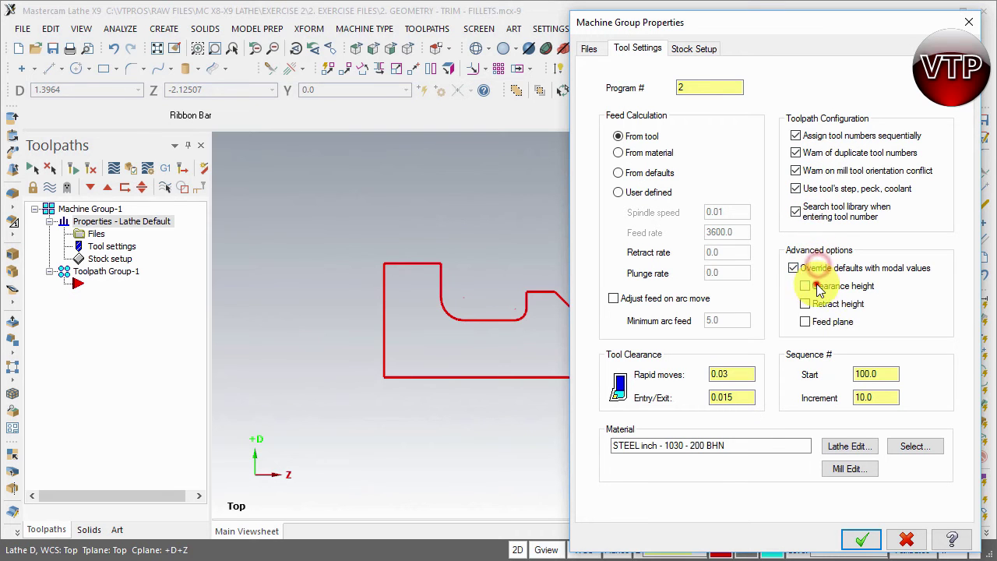
{"action": "left_click", "coordinate": [809, 286]}
{"action": "left_click", "coordinate": [811, 304]}
{"action": "left_click", "coordinate": [812, 322]}
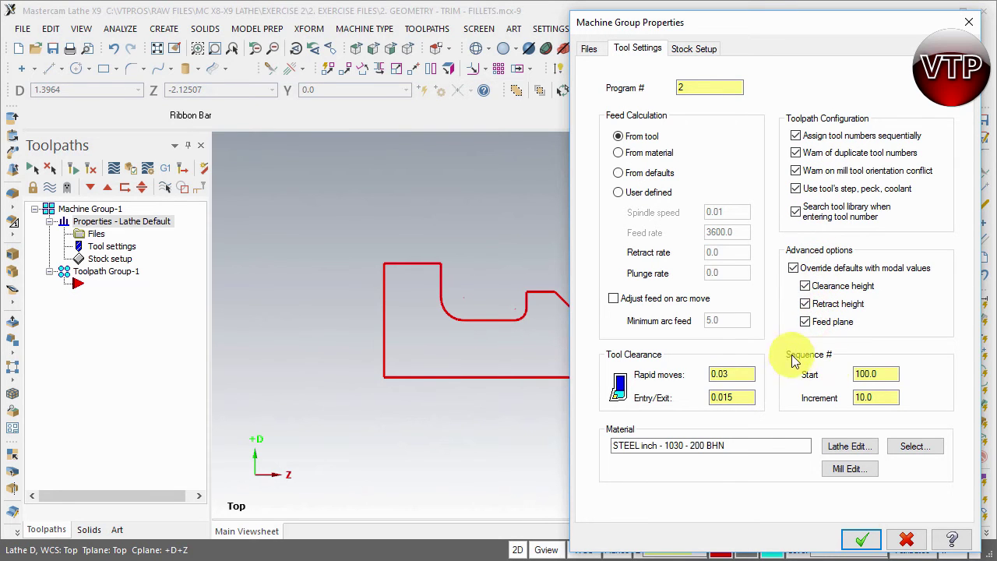
{"action": "left_click_drag", "start_coordinate": [891, 378], "coordinate": [807, 358]}
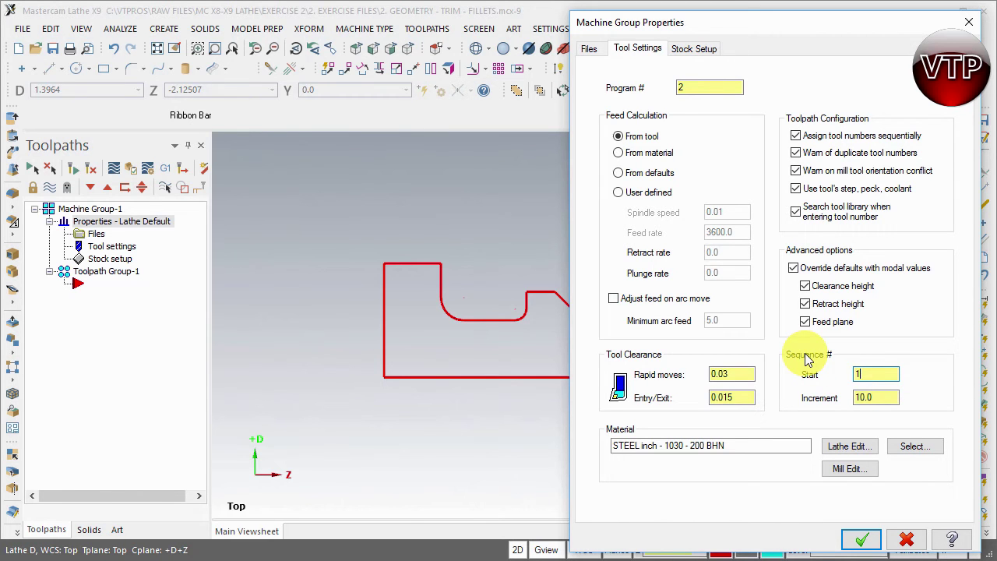
{"action": "type", "text": "1"}
{"action": "left_click", "coordinate": [875, 393]}
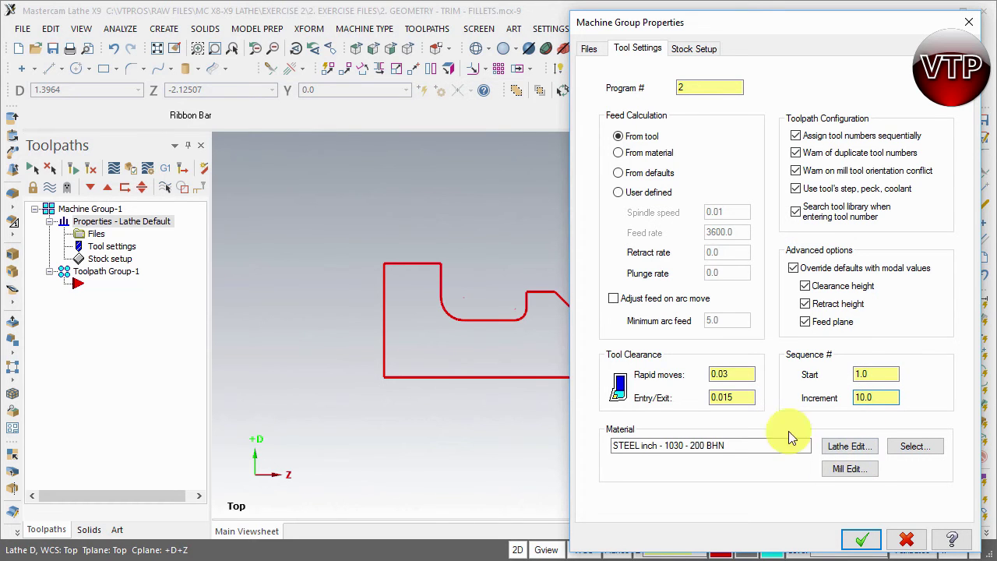
In stock setup, change the stock plane to +D+Z.
{"action": "left_click", "coordinate": [689, 49]}
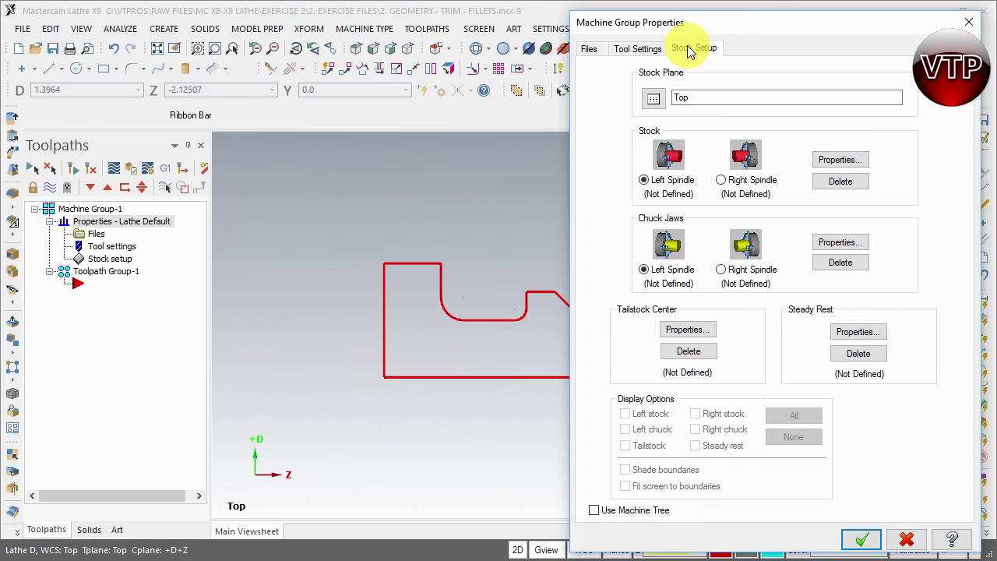
{"action": "left_click", "coordinate": [654, 99]}
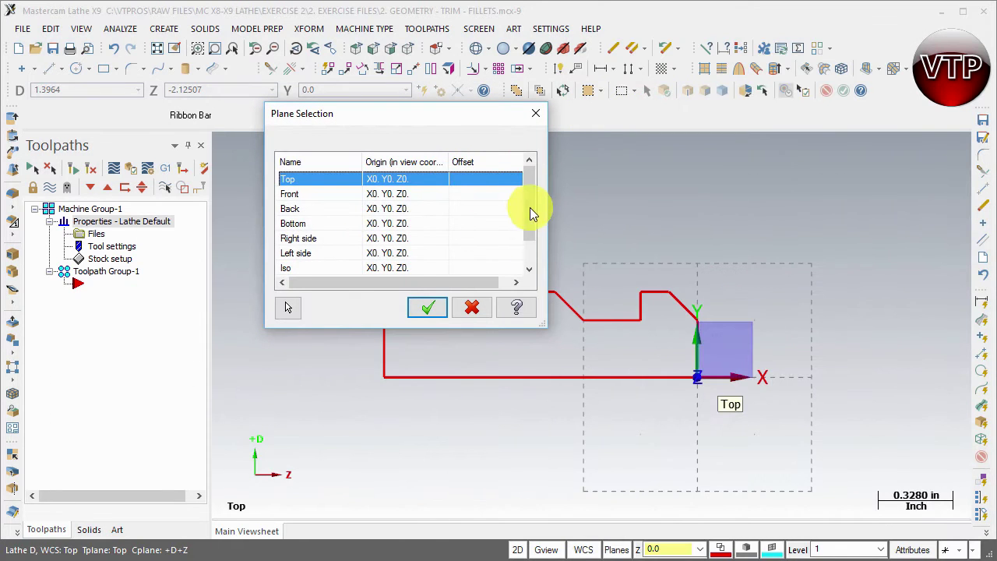
{"action": "left_click_drag", "start_coordinate": [532, 227], "coordinate": [527, 257]}
{"action": "left_click", "coordinate": [296, 270]}
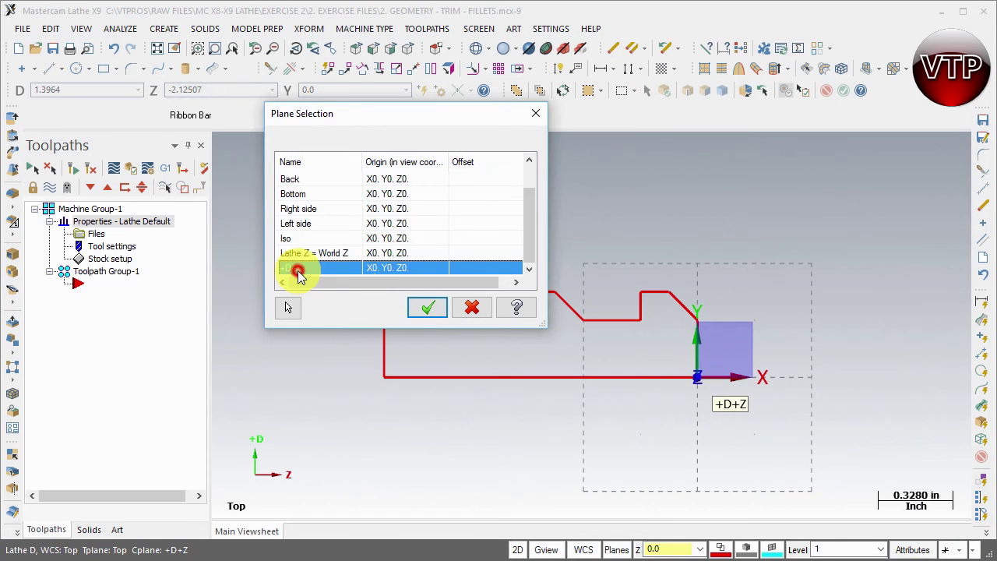
{"action": "left_click", "coordinate": [431, 315]}
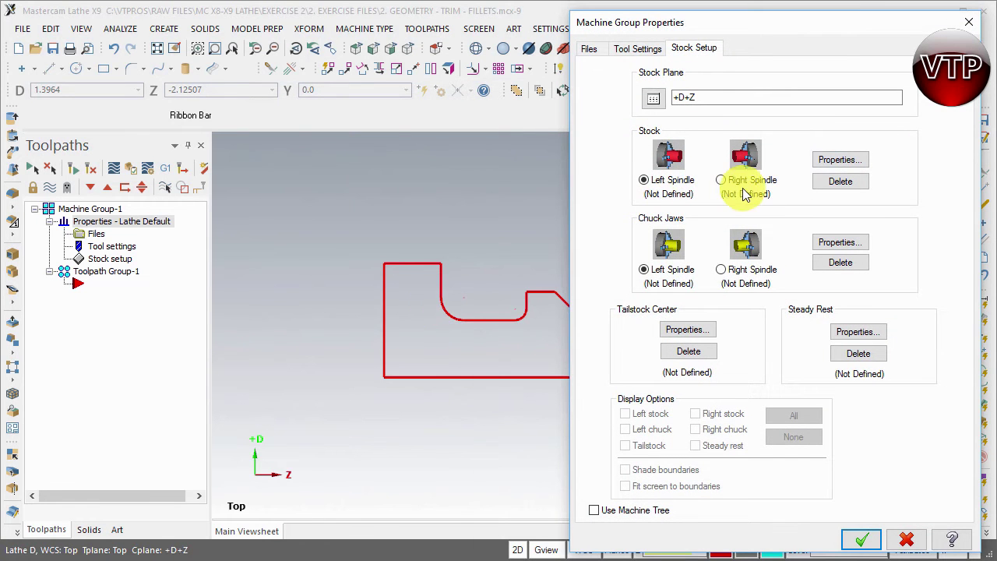
Define the left-spindle stock as a cylinder of OD 1.0 and length 1.375 with margins enabled.
{"action": "left_click", "coordinate": [831, 158]}
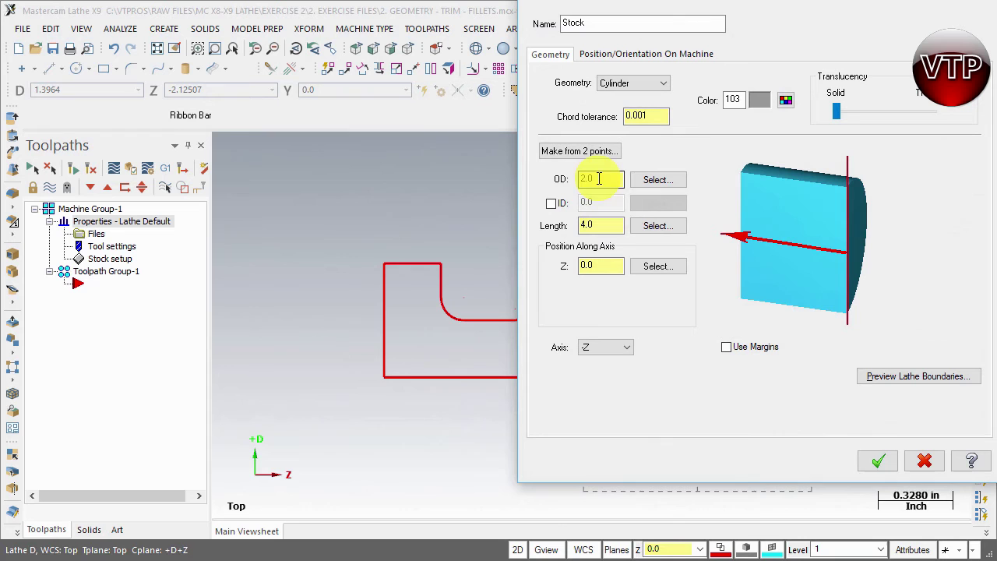
{"action": "left_click_drag", "start_coordinate": [598, 178], "coordinate": [568, 179]}
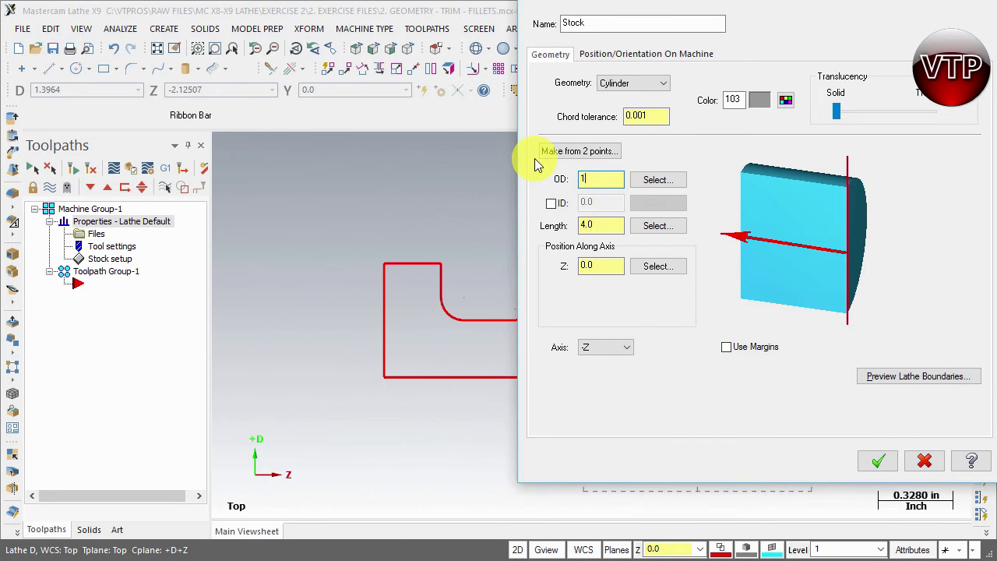
{"action": "key", "text": "Tab"}
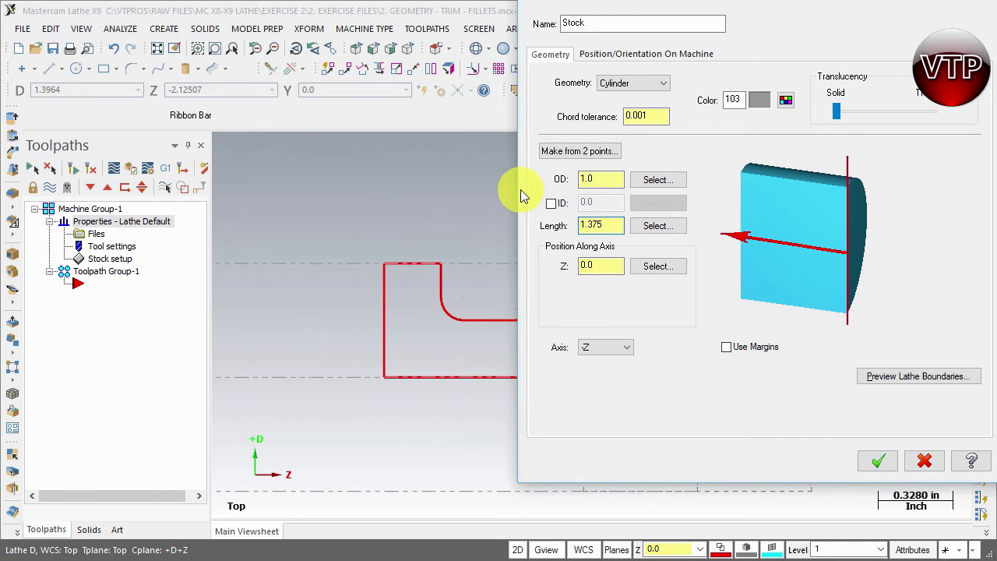
{"action": "left_click", "coordinate": [745, 350]}
{"action": "left_click_drag", "start_coordinate": [740, 1], "coordinate": [939, 0]}
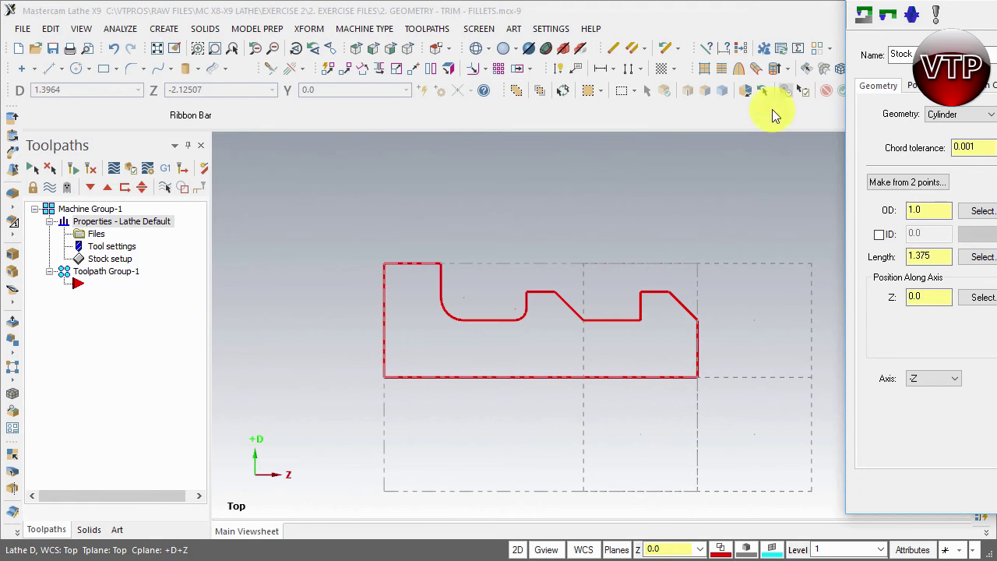
{"action": "left_click_drag", "start_coordinate": [858, 4], "coordinate": [677, 22]}
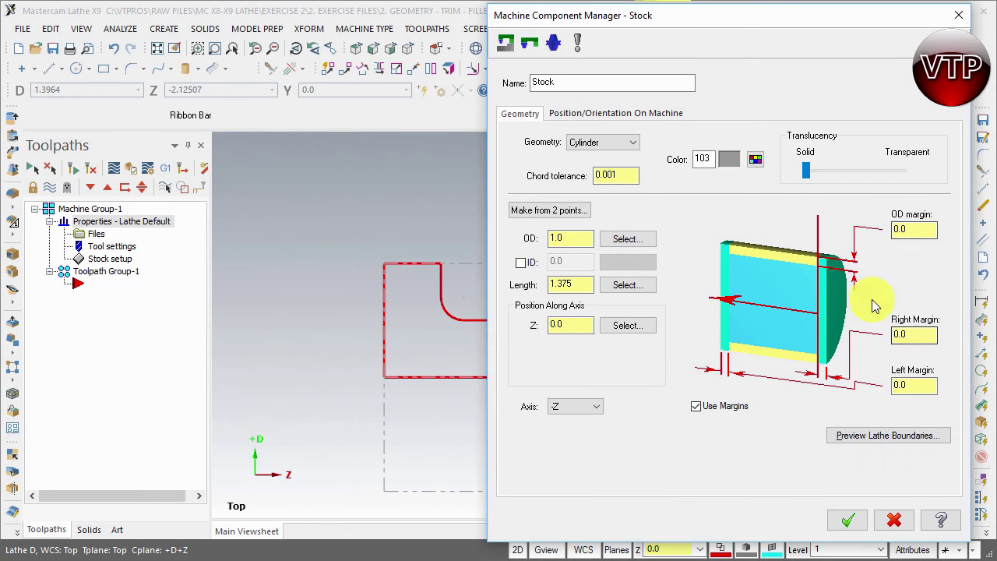
Accept the stock, shade its boundaries grey, and reopen the stock properties beside the part.
{"action": "left_click", "coordinate": [852, 524]}
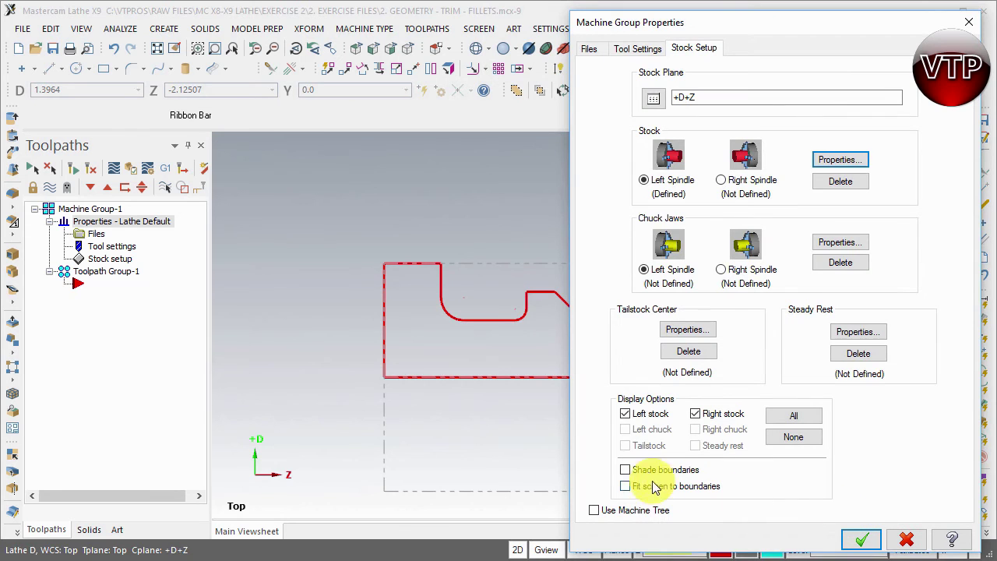
{"action": "left_click", "coordinate": [645, 471]}
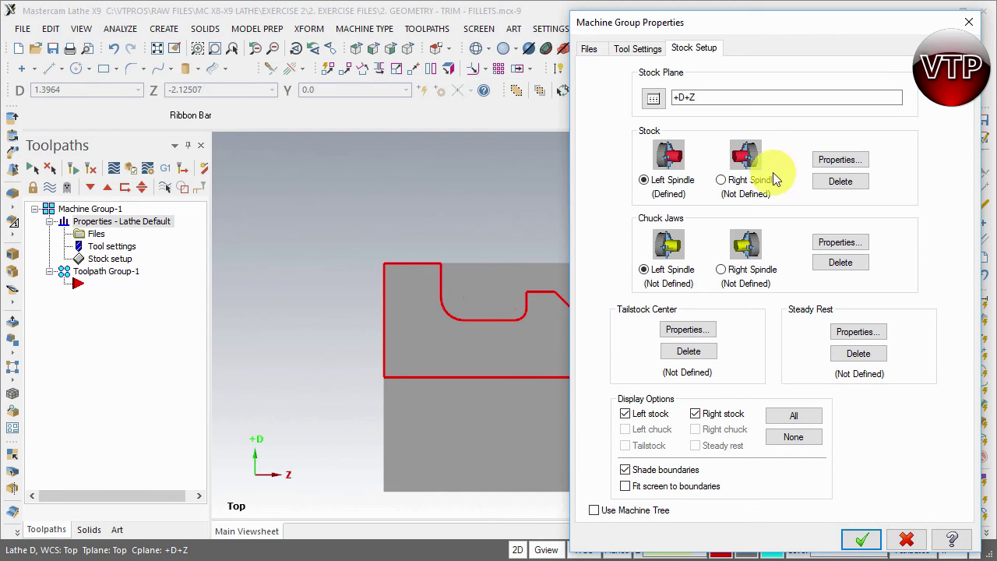
{"action": "left_click", "coordinate": [830, 159]}
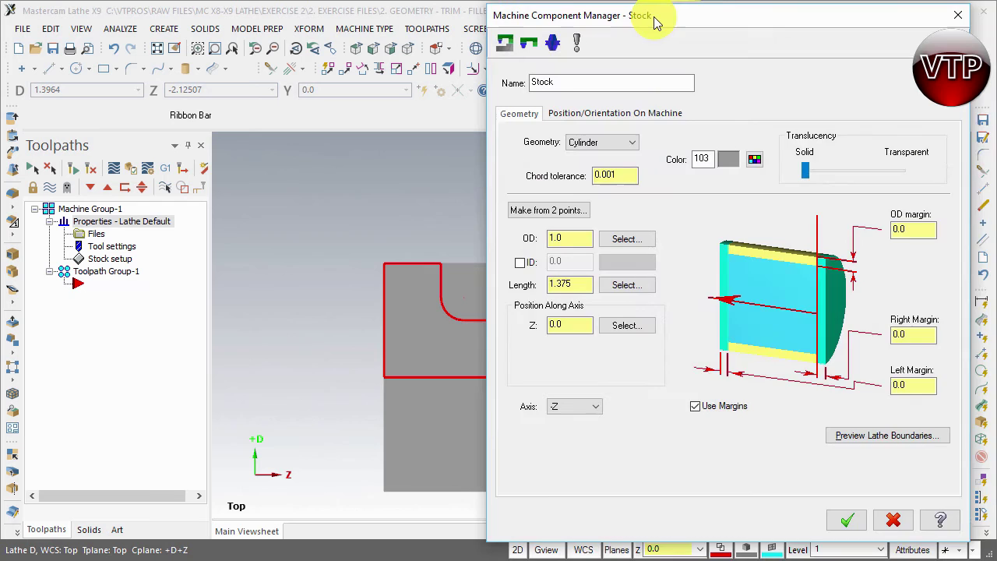
{"action": "left_click_drag", "start_coordinate": [654, 24], "coordinate": [973, 25]}
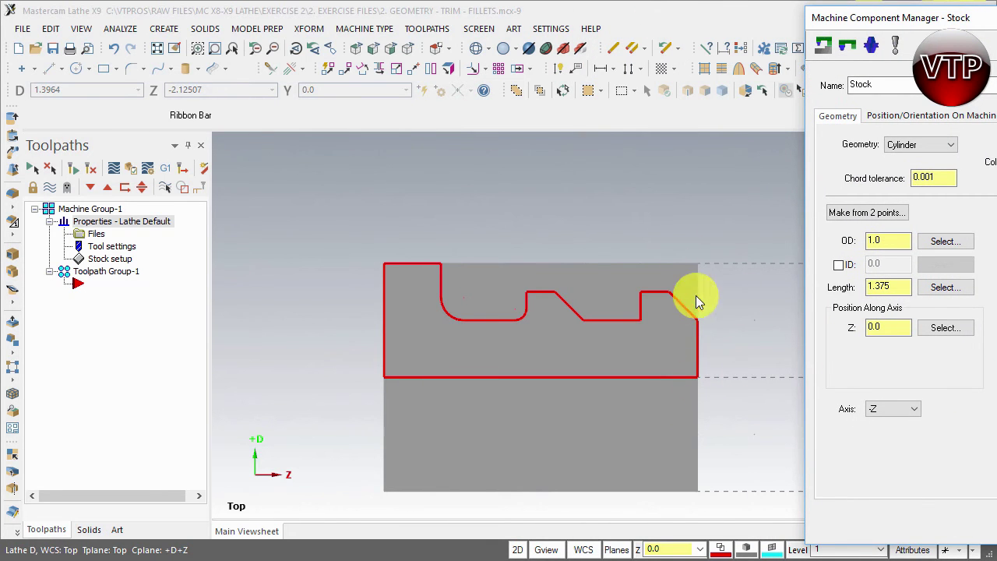
{"action": "left_click_drag", "start_coordinate": [910, 47], "coordinate": [996, 44]}
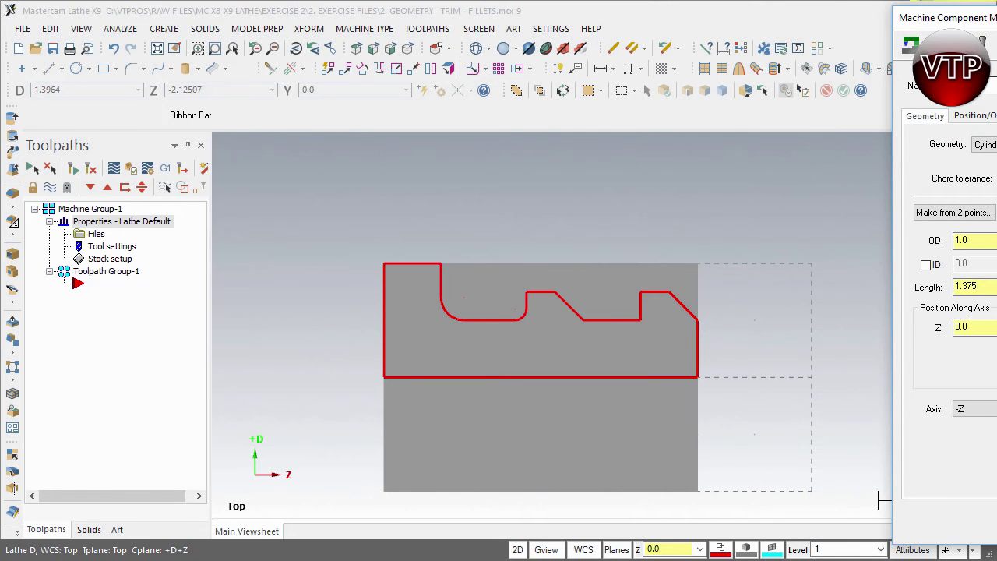
{"action": "left_click_drag", "start_coordinate": [923, 20], "coordinate": [600, 28]}
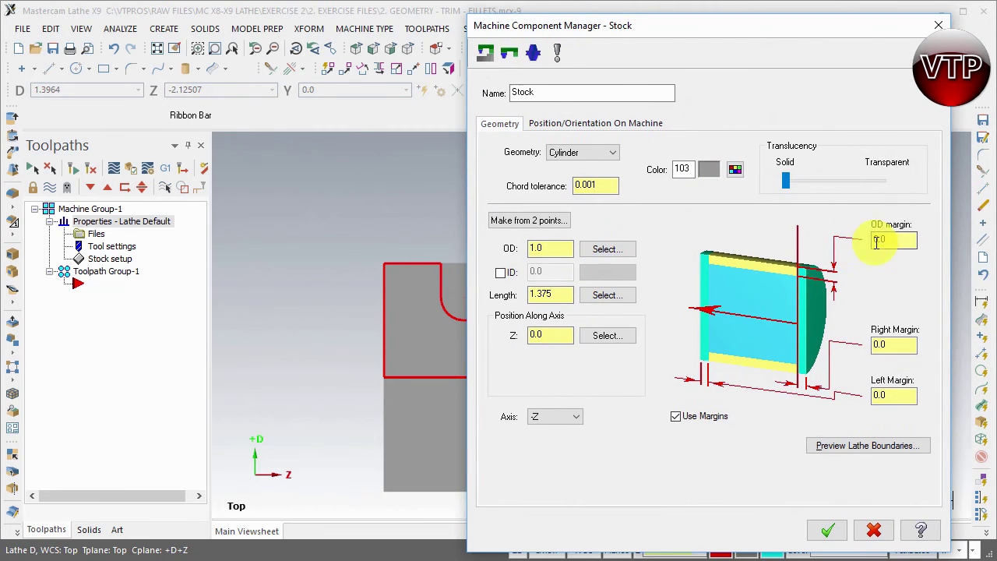
Set stock margins to 0.1 OD, 0.1 right and 1.5 left, then accept.
{"action": "double_click", "coordinate": [902, 240]}
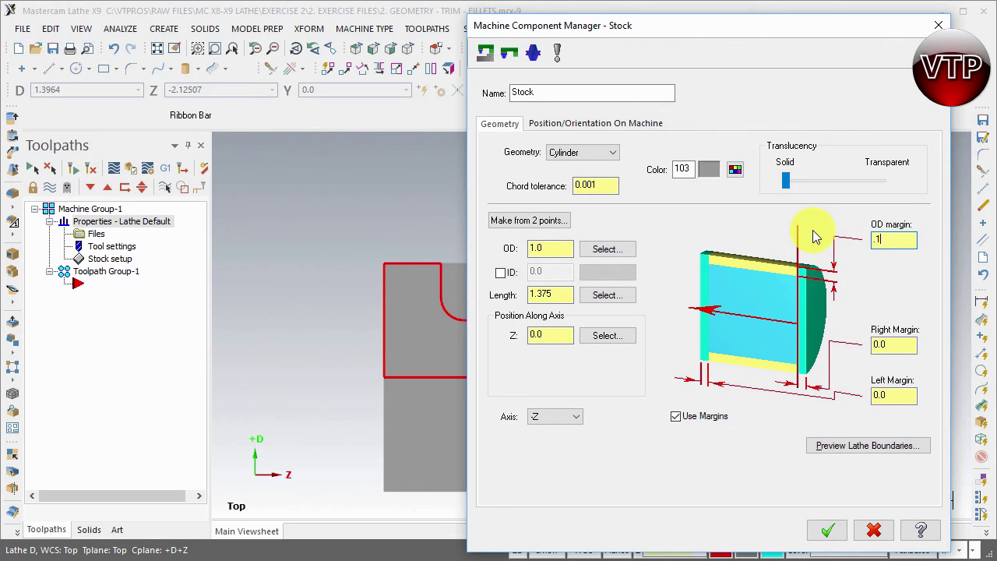
{"action": "double_click", "coordinate": [896, 345]}
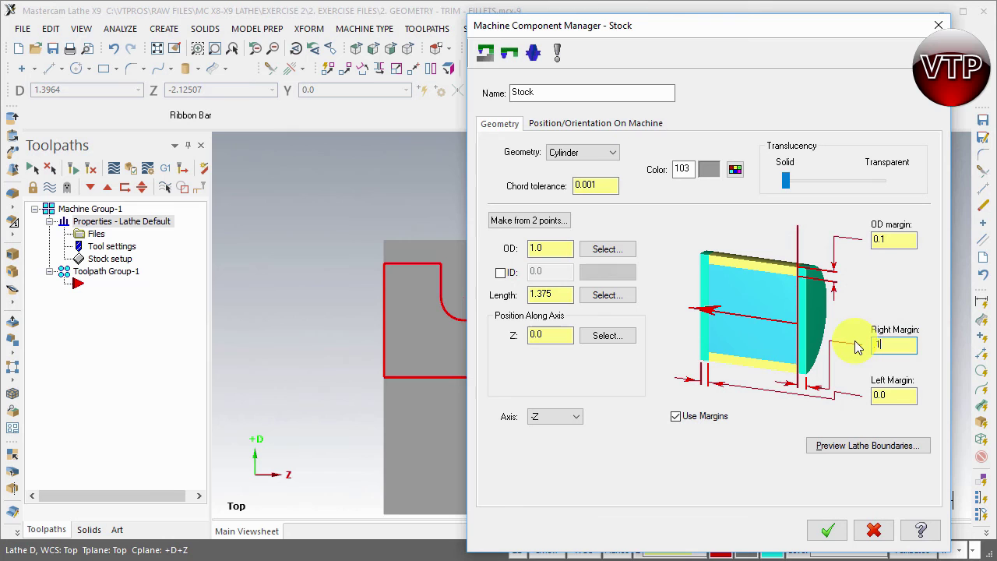
{"action": "left_click", "coordinate": [892, 394]}
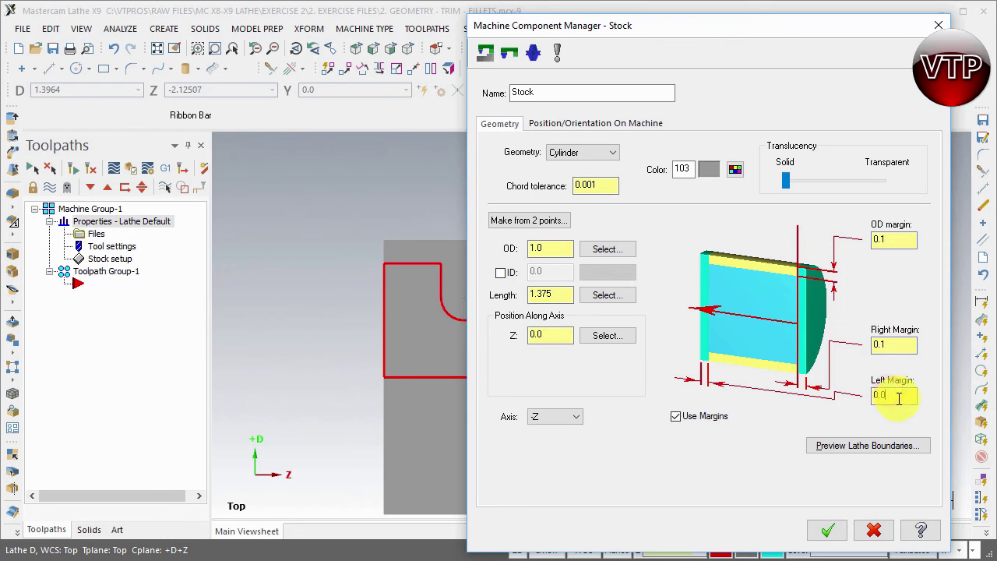
{"action": "double_click", "coordinate": [896, 396]}
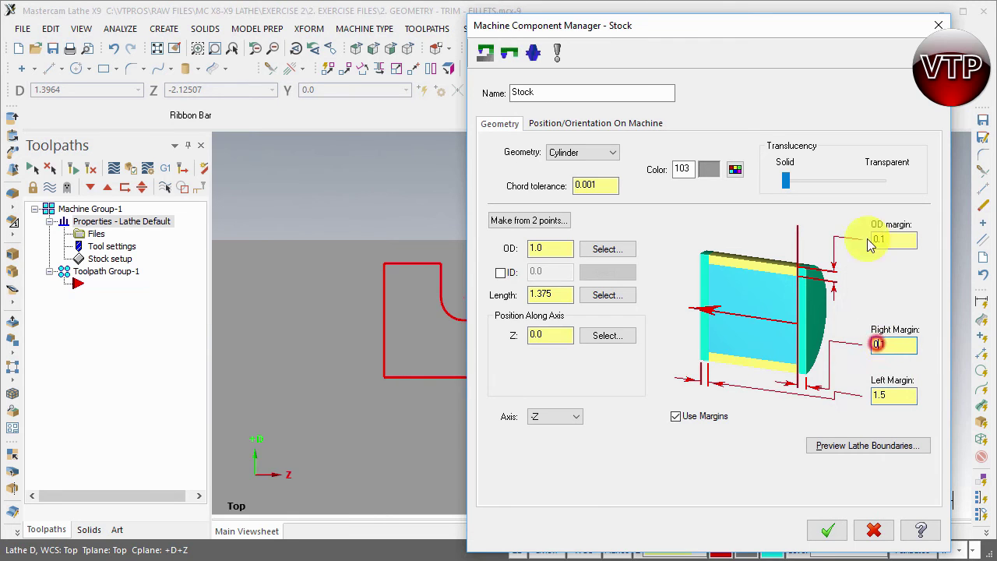
{"action": "mouse_move", "coordinate": [652, 23]}
{"action": "left_mouse_down"}
{"action": "mouse_move", "coordinate": [867, 61]}
{"action": "mouse_move", "coordinate": [653, 23]}
{"action": "left_mouse_up"}
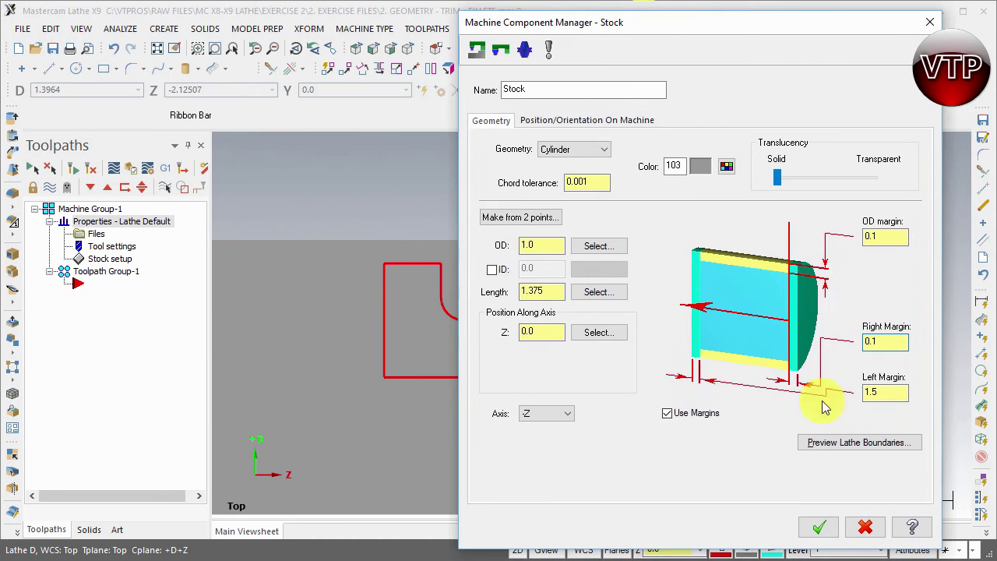
{"action": "left_click", "coordinate": [814, 526]}
Close Machine Group Properties and zoom so the whole grey stock surrounds the red profile.
{"action": "left_click", "coordinate": [862, 539]}
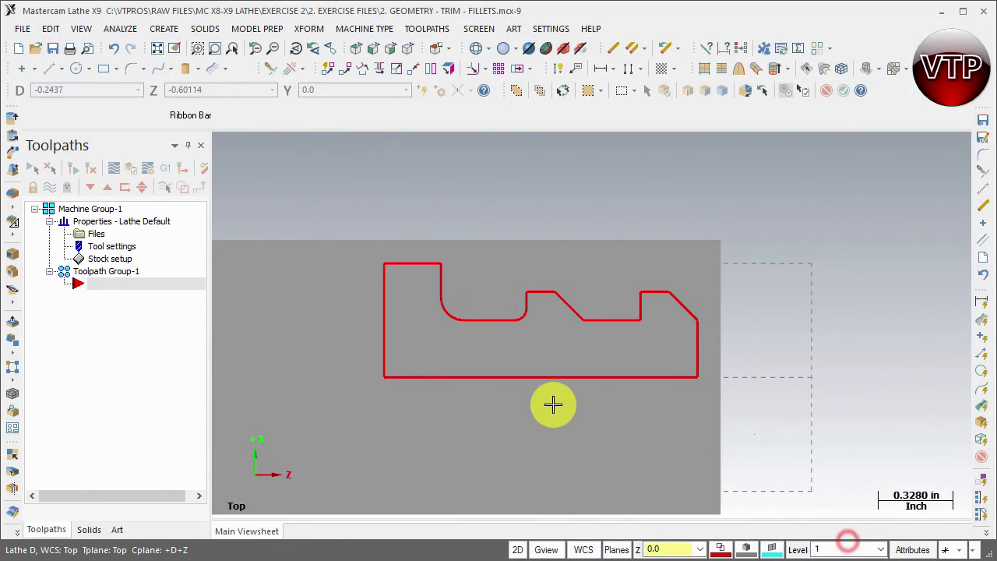
{"action": "scroll", "coordinate": [552, 403], "scroll_direction": "down", "scroll_amount": 5}
{"action": "scroll", "coordinate": [265, 505], "scroll_direction": "up", "scroll_amount": 1}
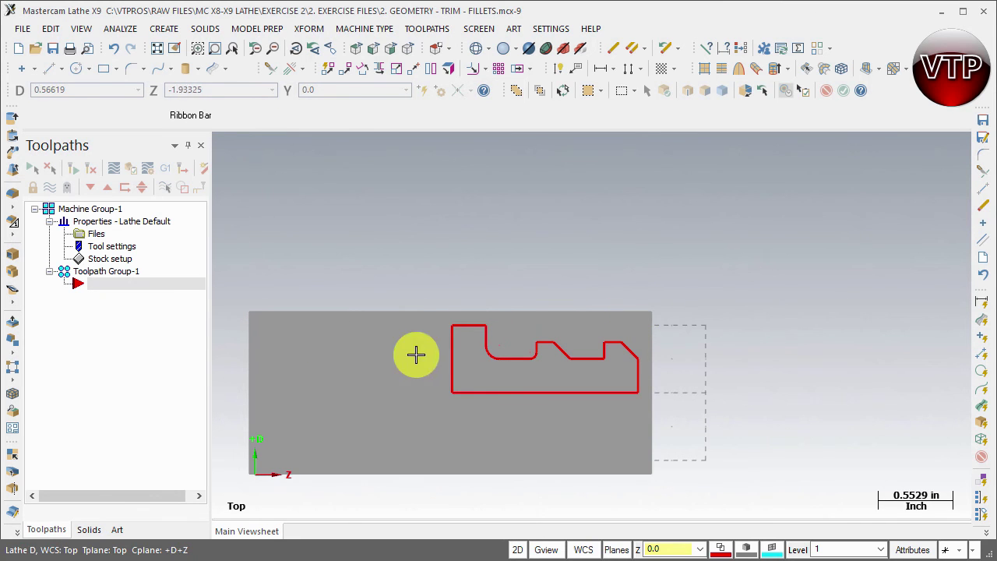
Reopen the stock properties and reduce the left margin to 1.0.
{"action": "left_click", "coordinate": [101, 260]}
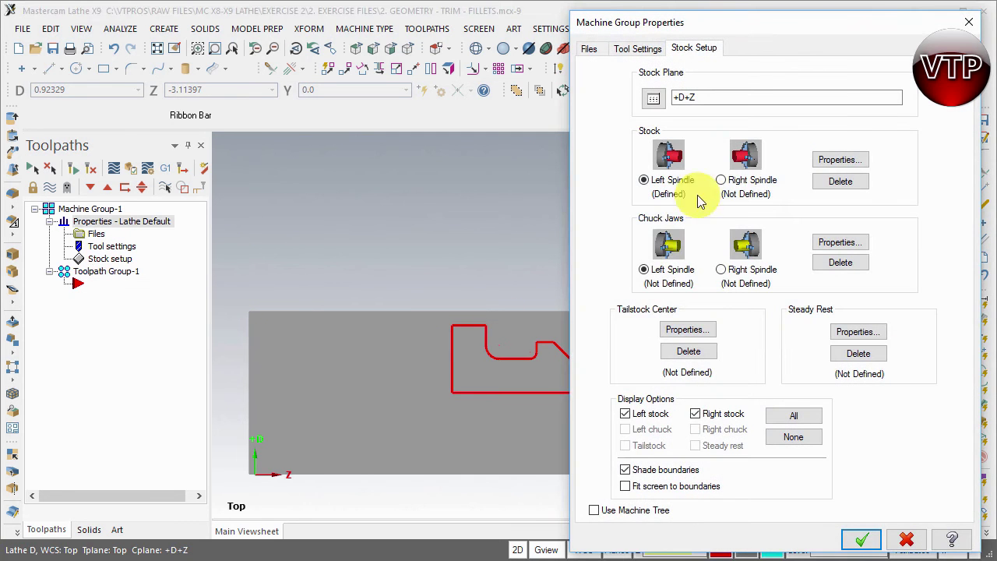
{"action": "left_click", "coordinate": [838, 161]}
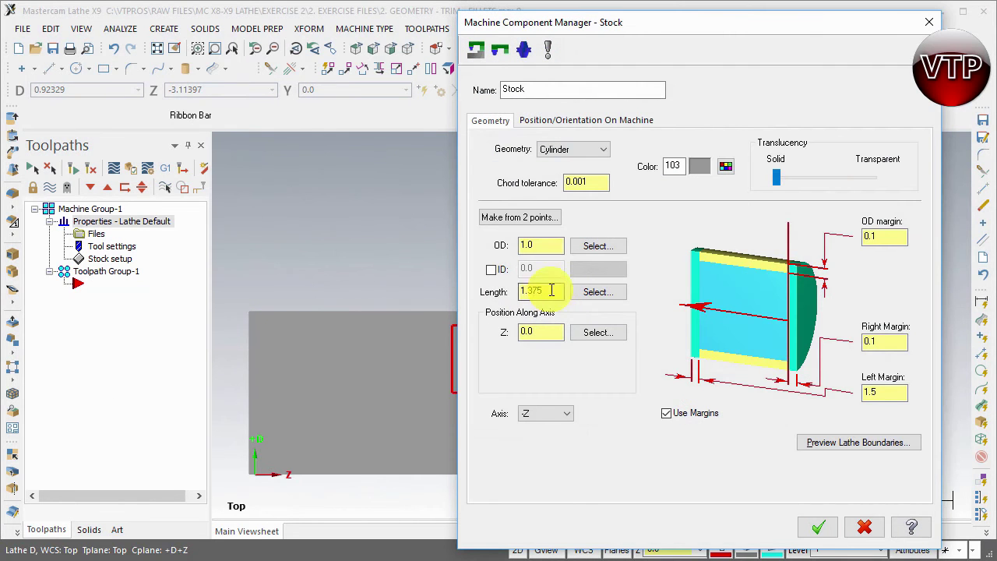
{"action": "left_click", "coordinate": [883, 394]}
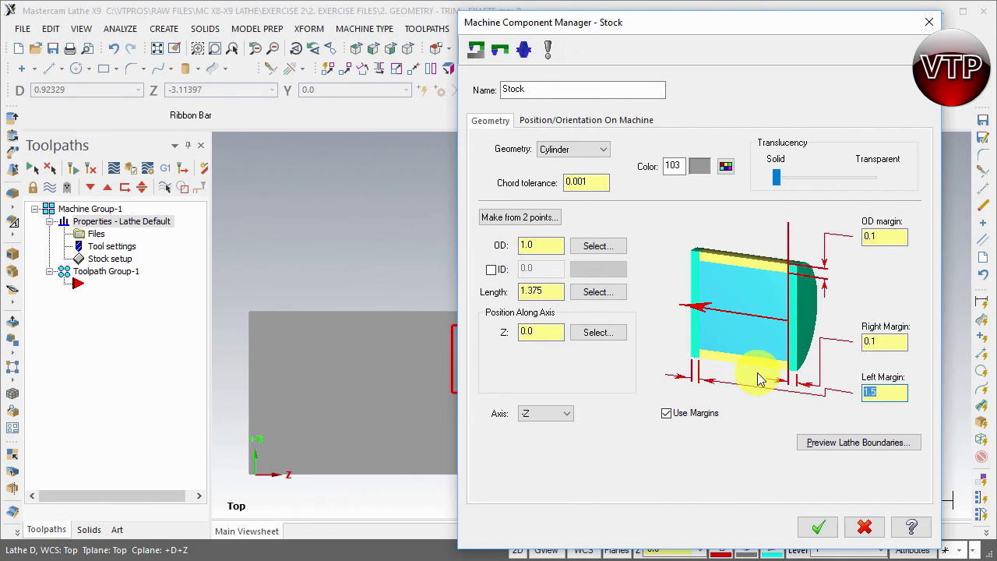
{"action": "left_click", "coordinate": [822, 527]}
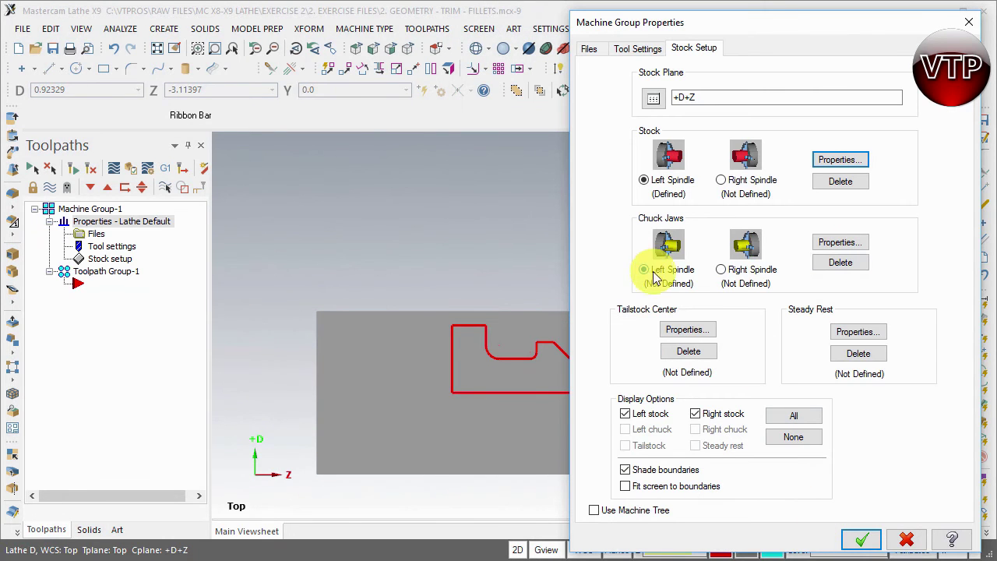
Set the left-spindle chuck jaws to OD #1 clamping, positioned from stock.
{"action": "left_click", "coordinate": [836, 245]}
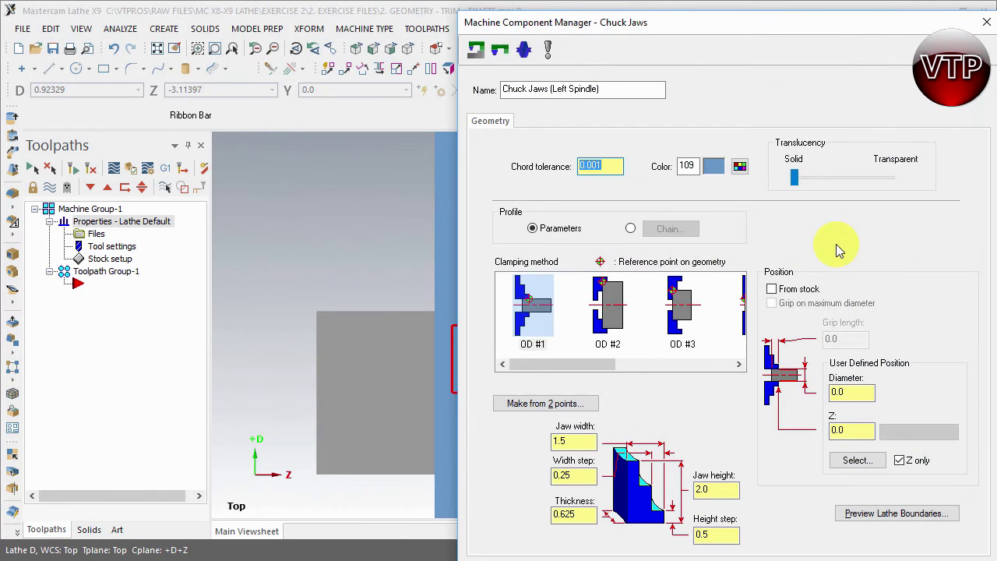
{"action": "left_click", "coordinate": [532, 308]}
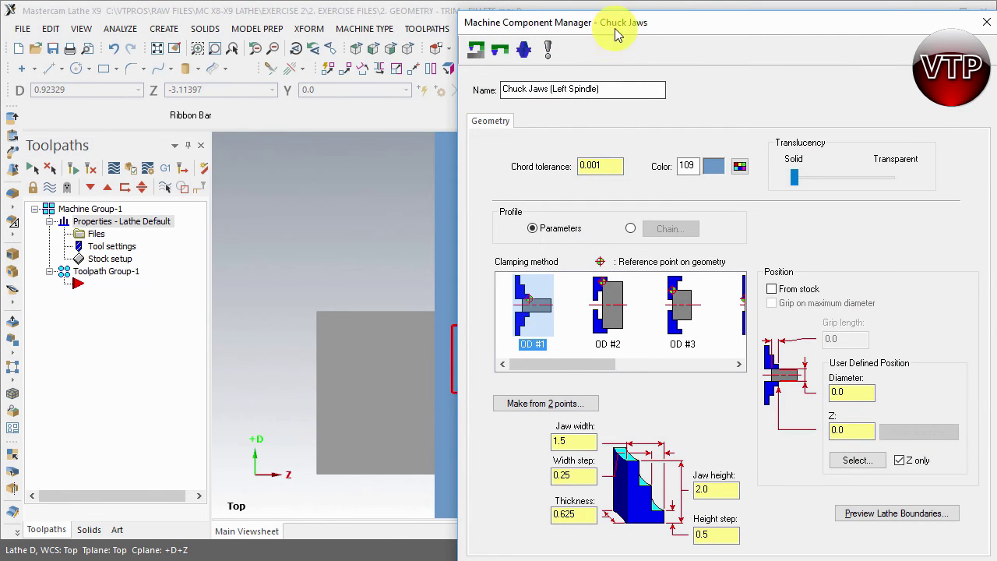
{"action": "mouse_move", "coordinate": [616, 34]}
{"action": "left_mouse_down"}
{"action": "mouse_move", "coordinate": [541, 24]}
{"action": "mouse_move", "coordinate": [600, 28]}
{"action": "left_mouse_up"}
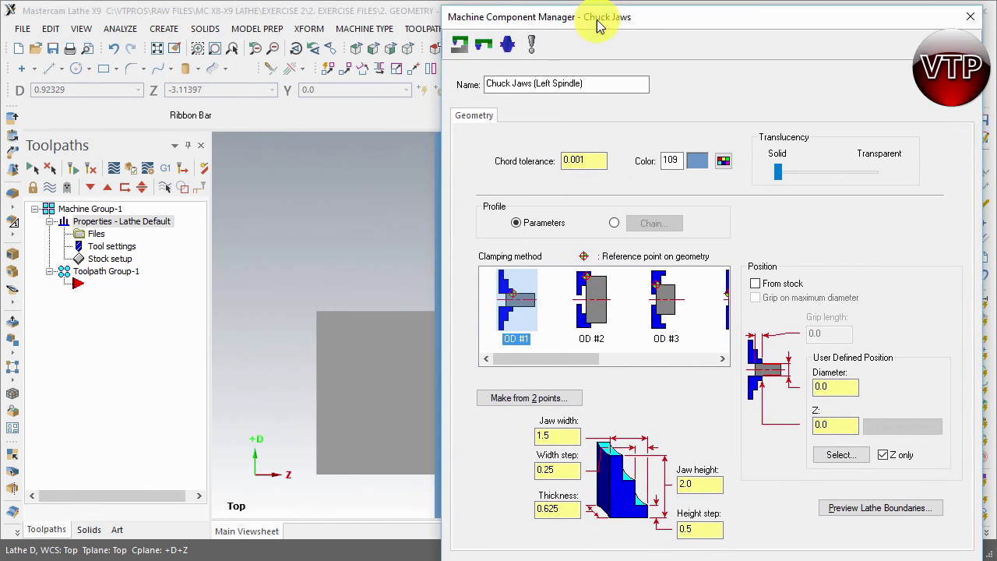
{"action": "left_click", "coordinate": [757, 283]}
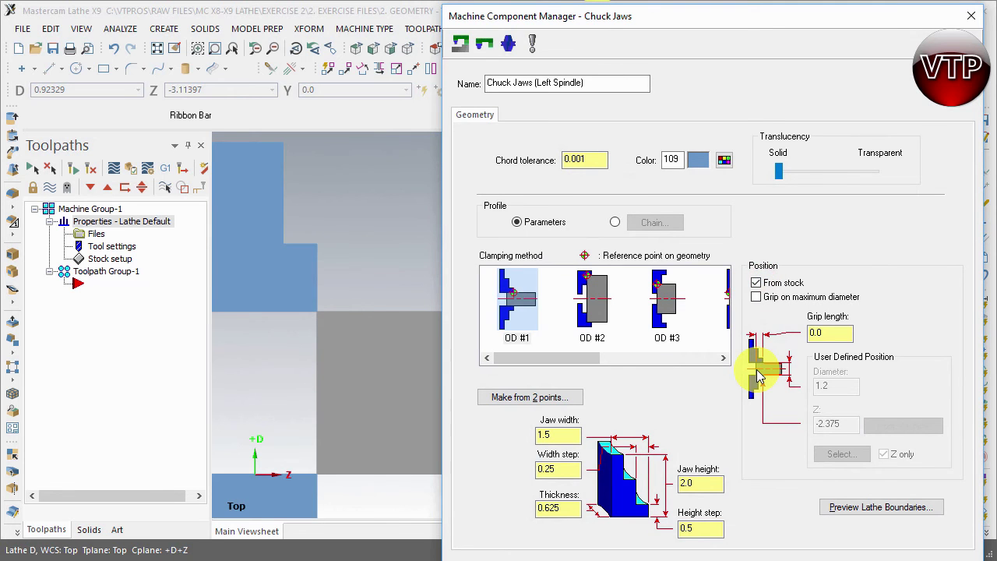
Give the chuck jaws a 0.75 grip length and accept the settings.
{"action": "left_click", "coordinate": [834, 333]}
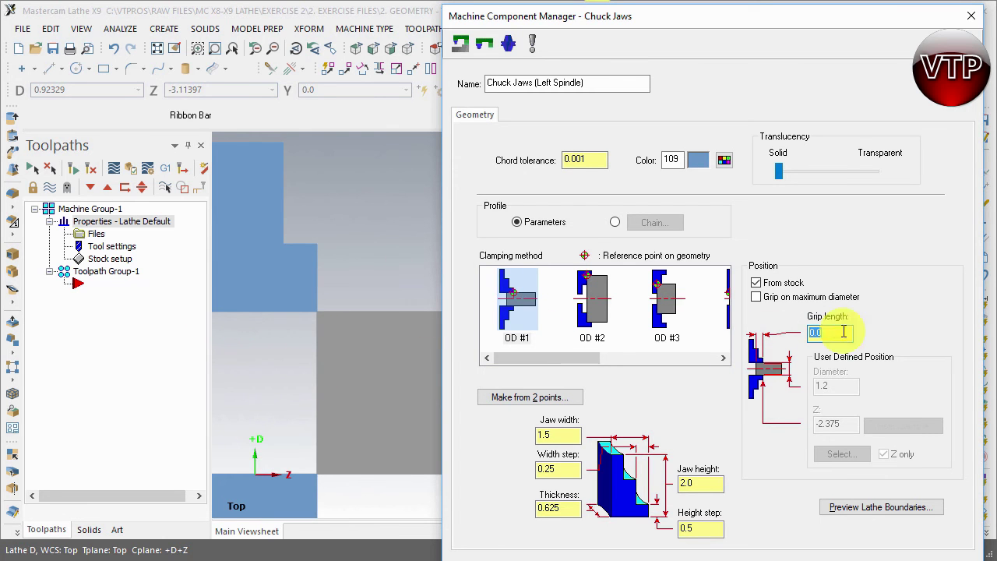
{"action": "type", "text": "0.5"}
{"action": "key", "text": "Return"}
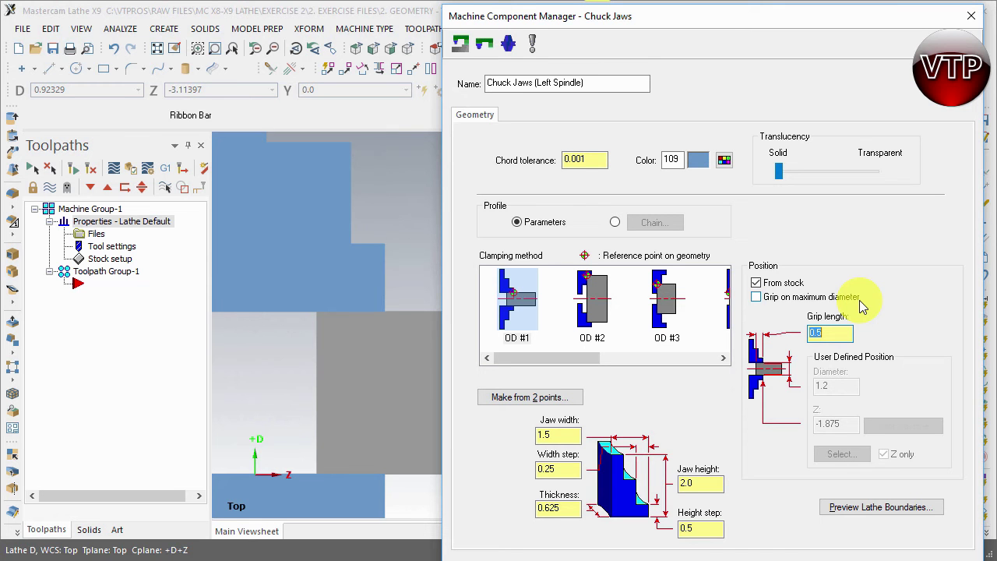
{"action": "left_click_drag", "start_coordinate": [647, 16], "coordinate": [699, 4]}
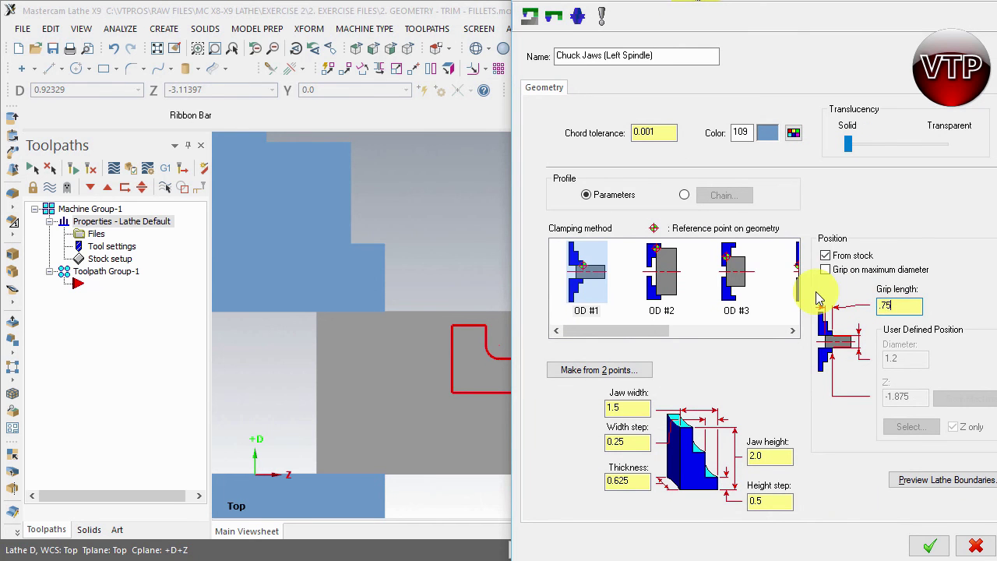
{"action": "left_click", "coordinate": [767, 457]}
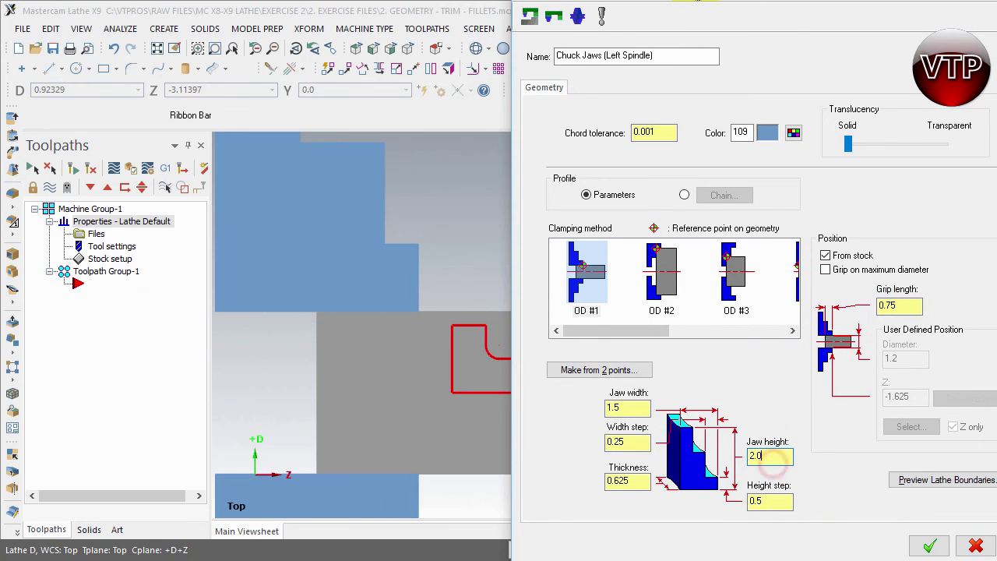
{"action": "left_click", "coordinate": [931, 548]}
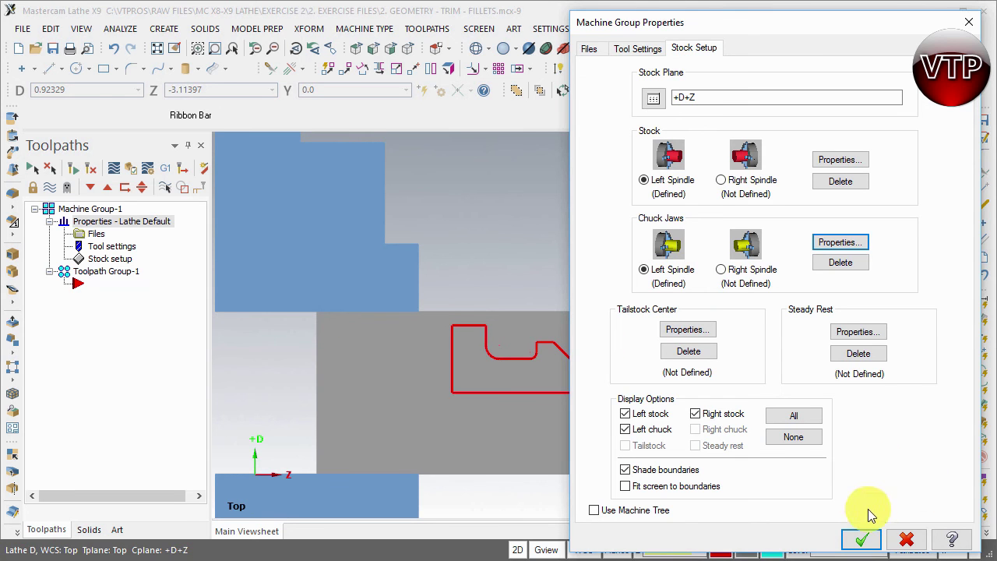
{"action": "left_click", "coordinate": [861, 539]}
{"action": "scroll", "coordinate": [329, 413], "scroll_direction": "down", "scroll_amount": 6}
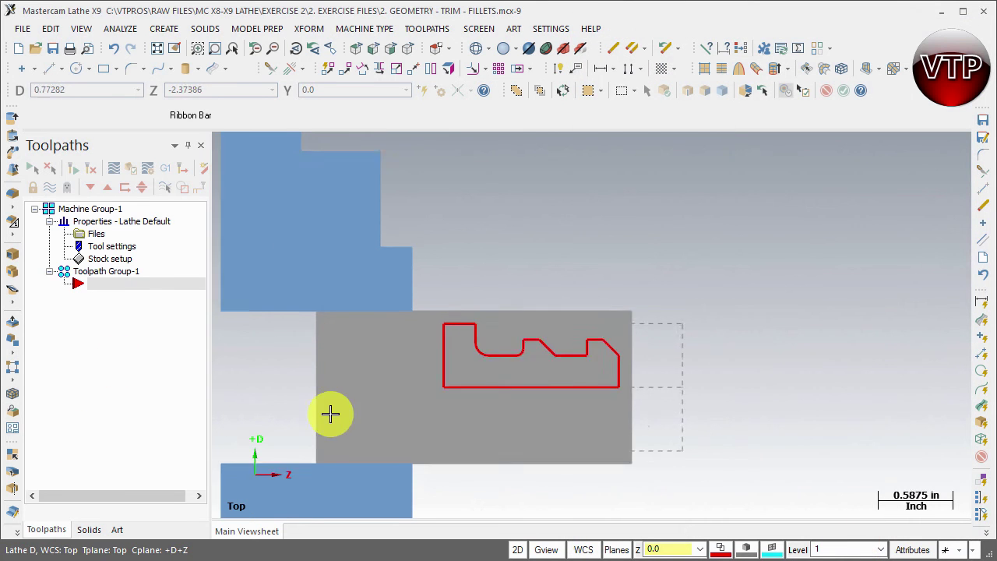
{"action": "scroll", "coordinate": [297, 505], "scroll_direction": "up", "scroll_amount": 4}
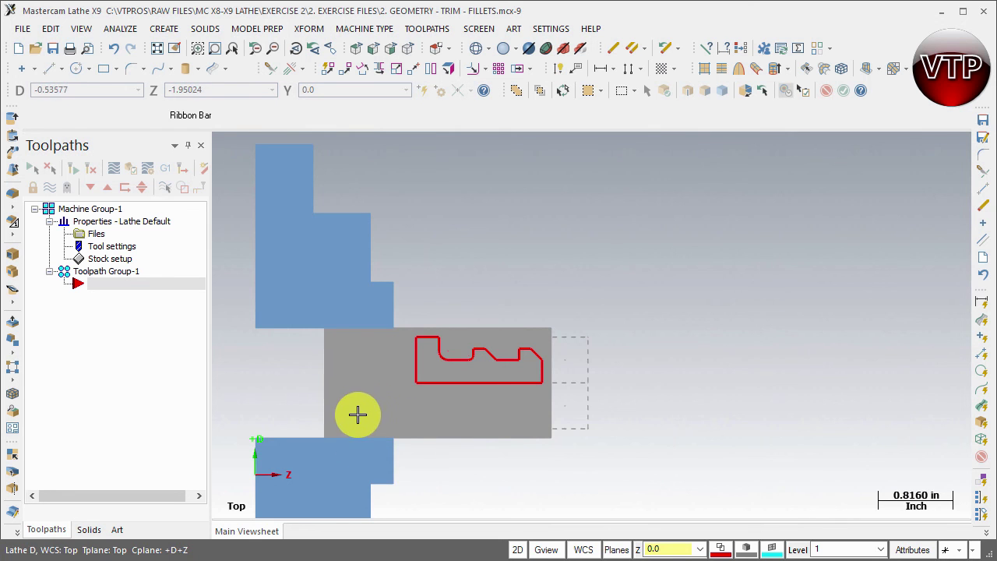
{"action": "scroll", "coordinate": [351, 421], "scroll_direction": "up", "scroll_amount": 2}
{"action": "scroll", "coordinate": [351, 425], "scroll_direction": "down", "scroll_amount": 2}
{"action": "scroll", "coordinate": [351, 426], "scroll_direction": "up", "scroll_amount": 1}
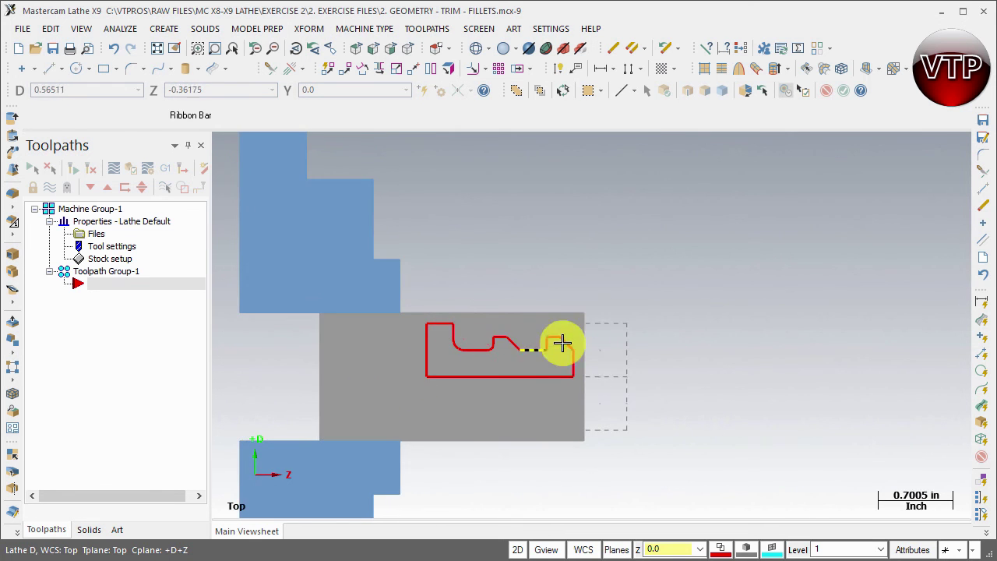
{"action": "scroll", "coordinate": [512, 372], "scroll_direction": "up", "scroll_amount": 1}
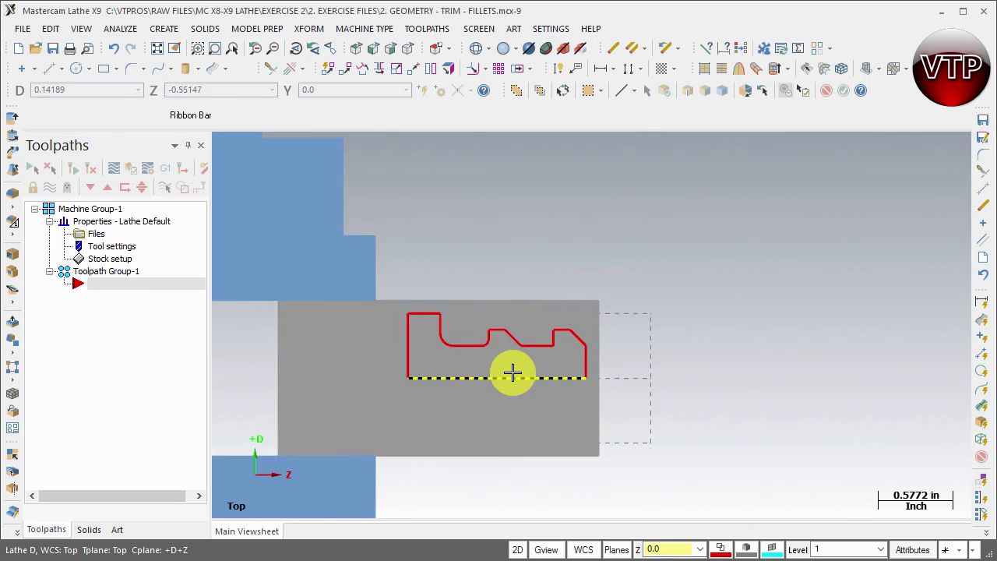
{"action": "scroll", "coordinate": [479, 372], "scroll_direction": "up", "scroll_amount": 1}
{"action": "scroll", "coordinate": [403, 285], "scroll_direction": "up", "scroll_amount": 1}
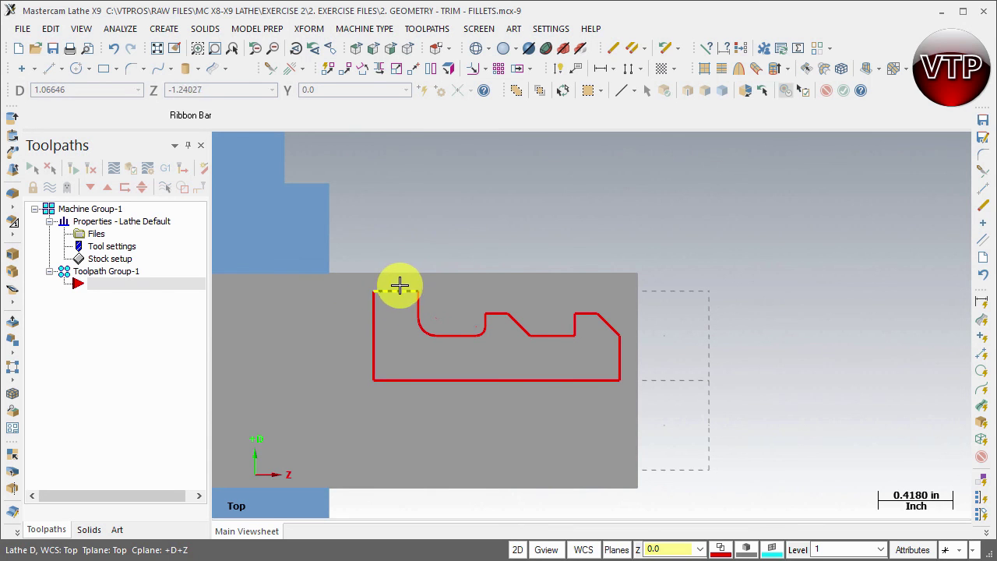
Change the stock's OD and right margins to 0.05 and close the properties.
{"action": "double_click", "coordinate": [113, 260]}
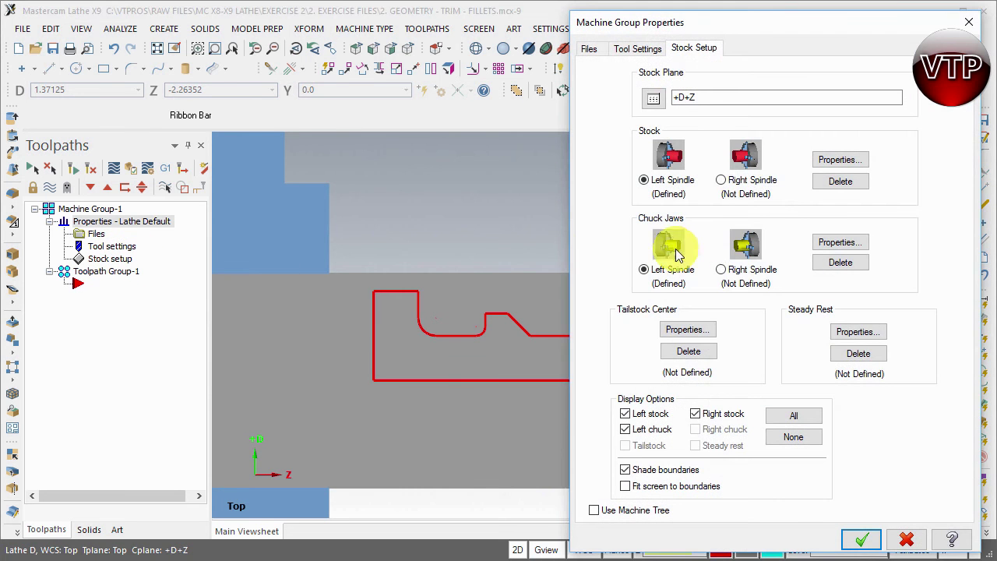
{"action": "left_click", "coordinate": [824, 160]}
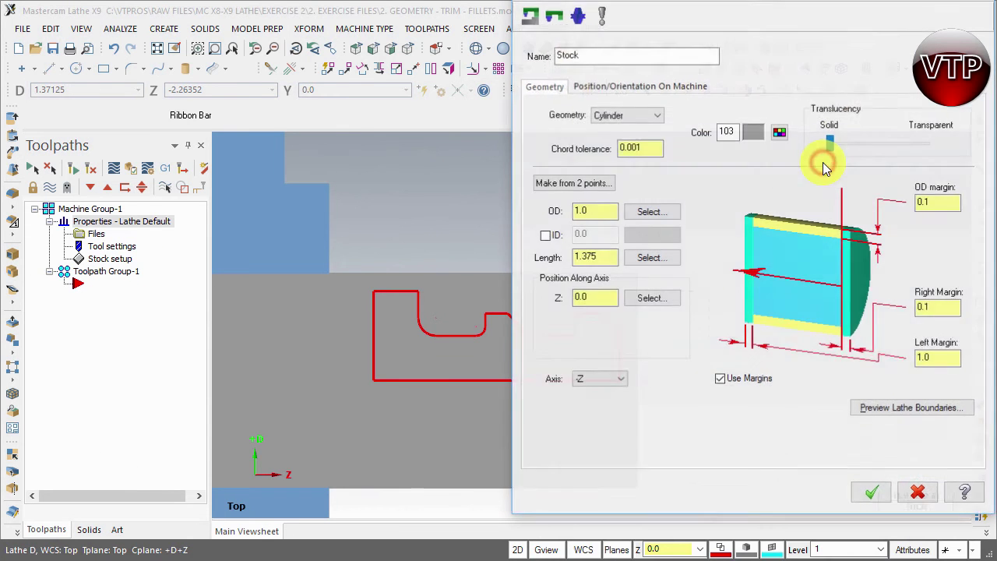
{"action": "double_click", "coordinate": [928, 202]}
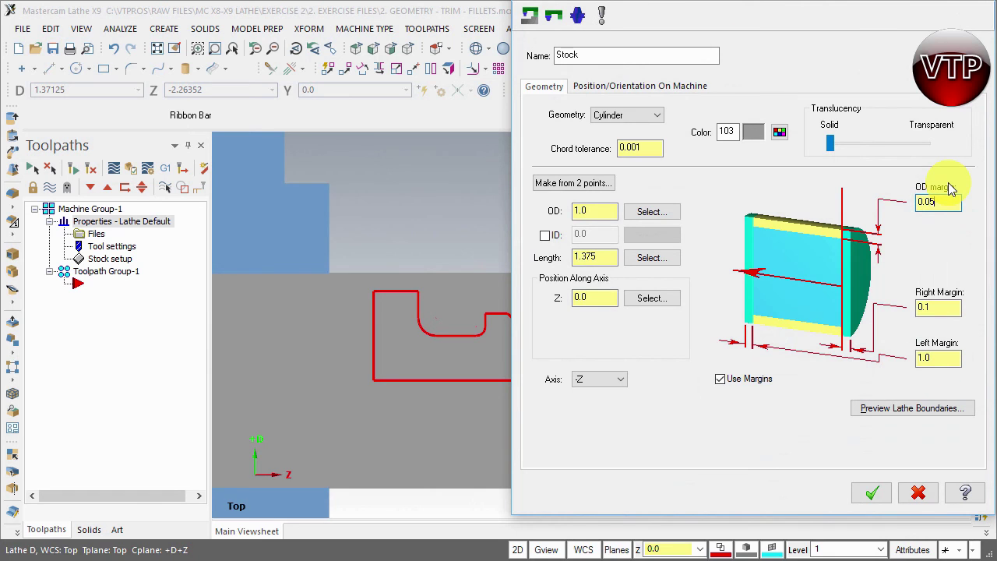
{"action": "double_click", "coordinate": [928, 309]}
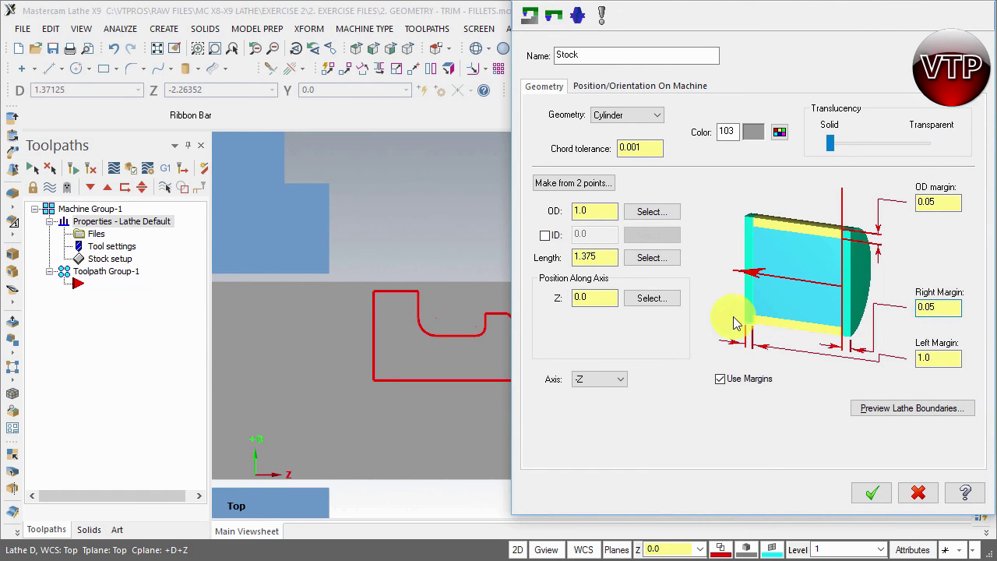
{"action": "left_click", "coordinate": [873, 496]}
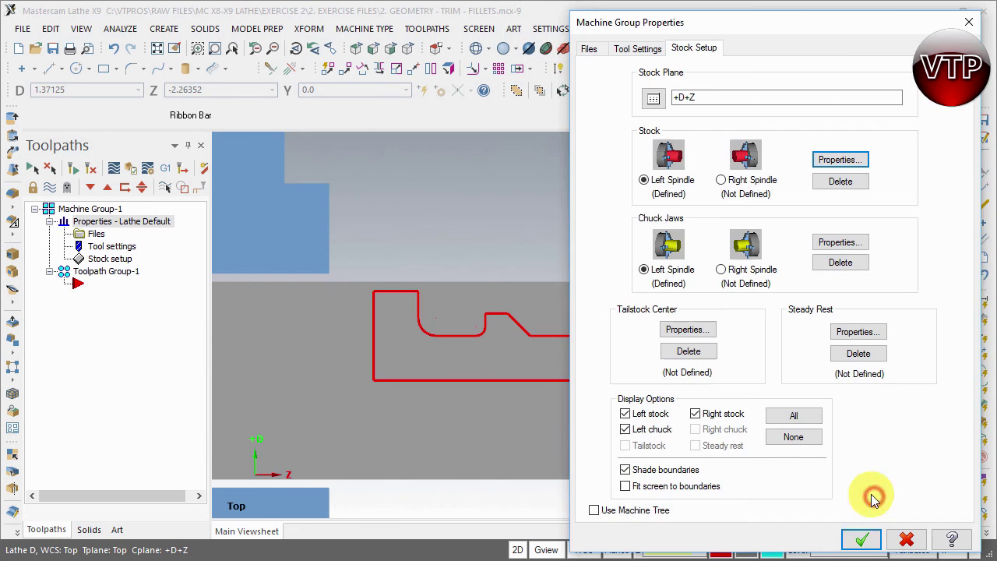
{"action": "left_click", "coordinate": [857, 537]}
Reopen stock setup and check the stock definition's margins.
{"action": "left_click", "coordinate": [278, 348]}
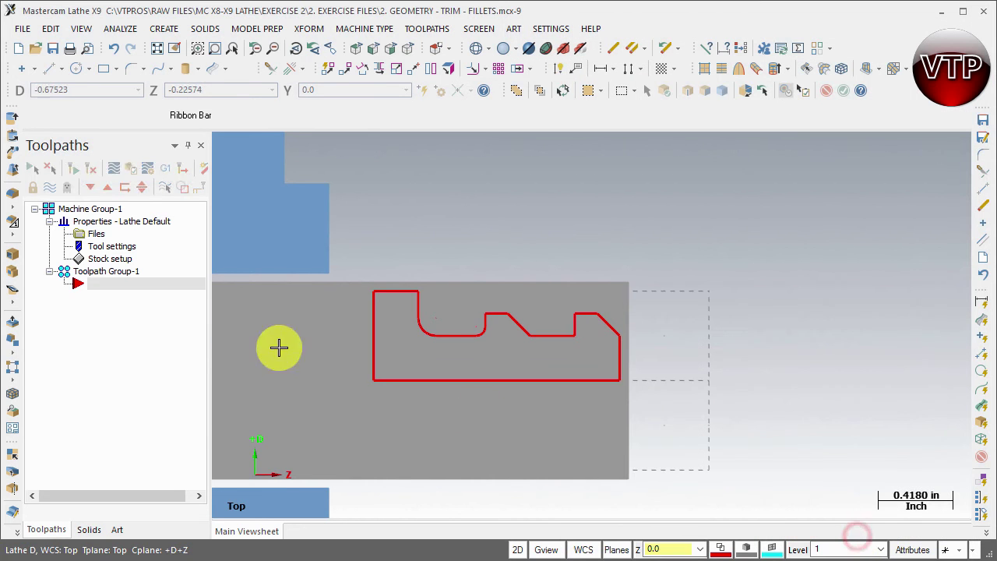
{"action": "left_click", "coordinate": [106, 265]}
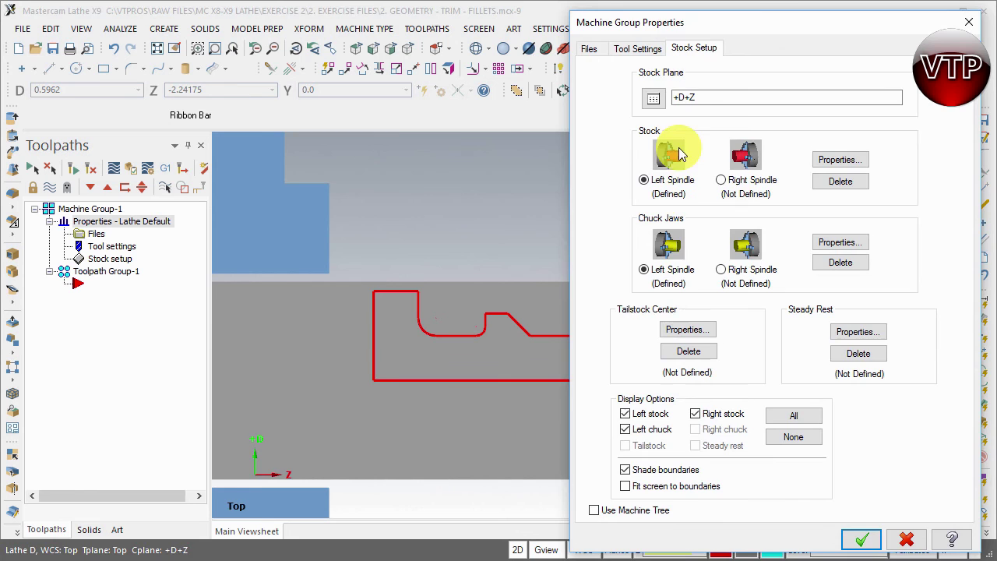
{"action": "left_click", "coordinate": [828, 163]}
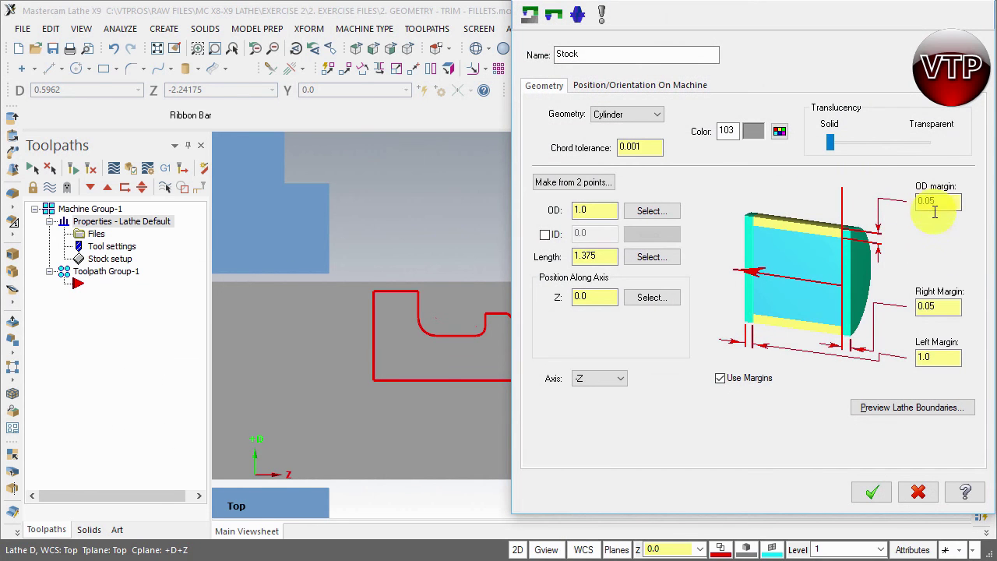
{"action": "left_click", "coordinate": [873, 494]}
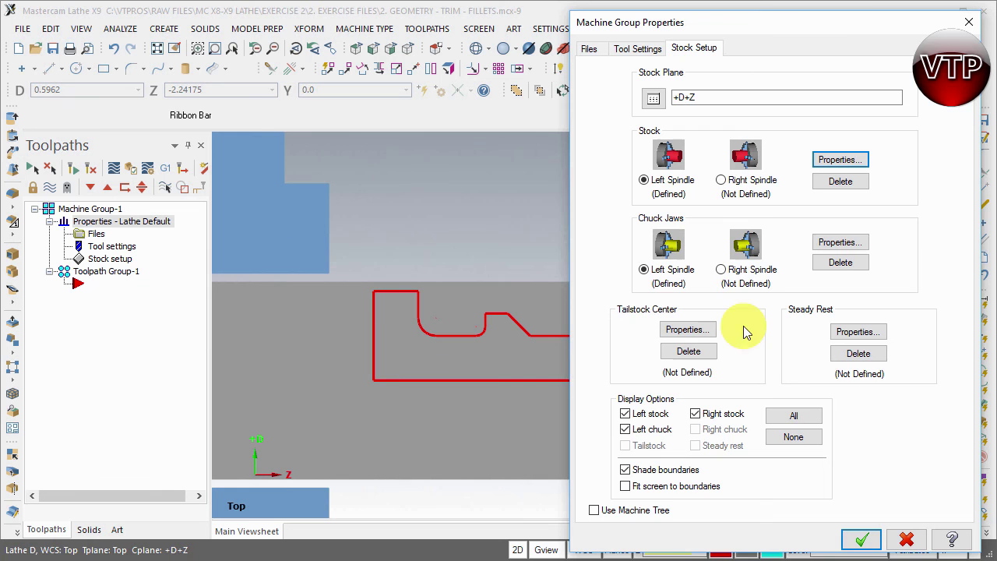
Reposition the left chuck jaws from the 0.05-margin stock with 0.75 grip length.
{"action": "left_click", "coordinate": [827, 245]}
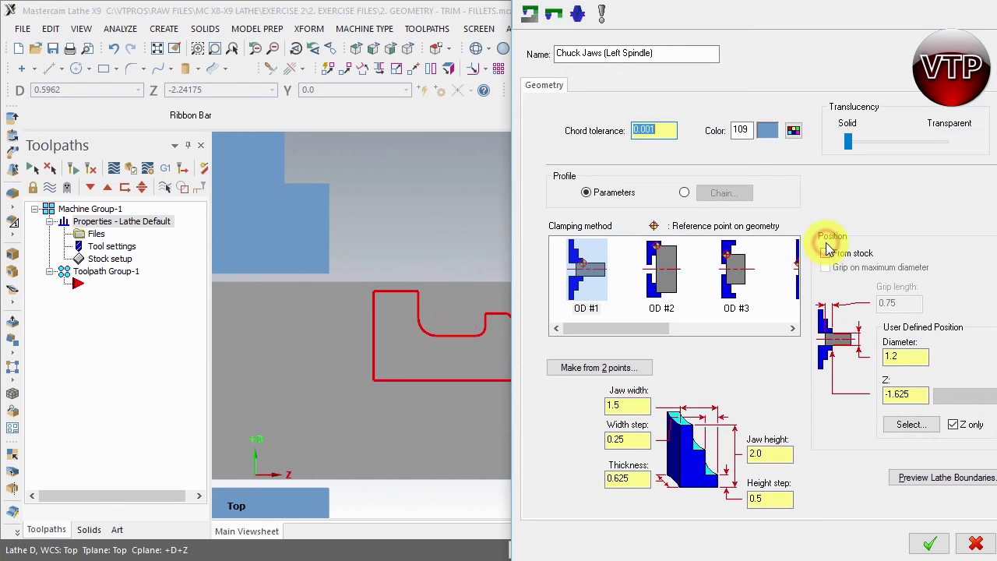
{"action": "left_click", "coordinate": [826, 254]}
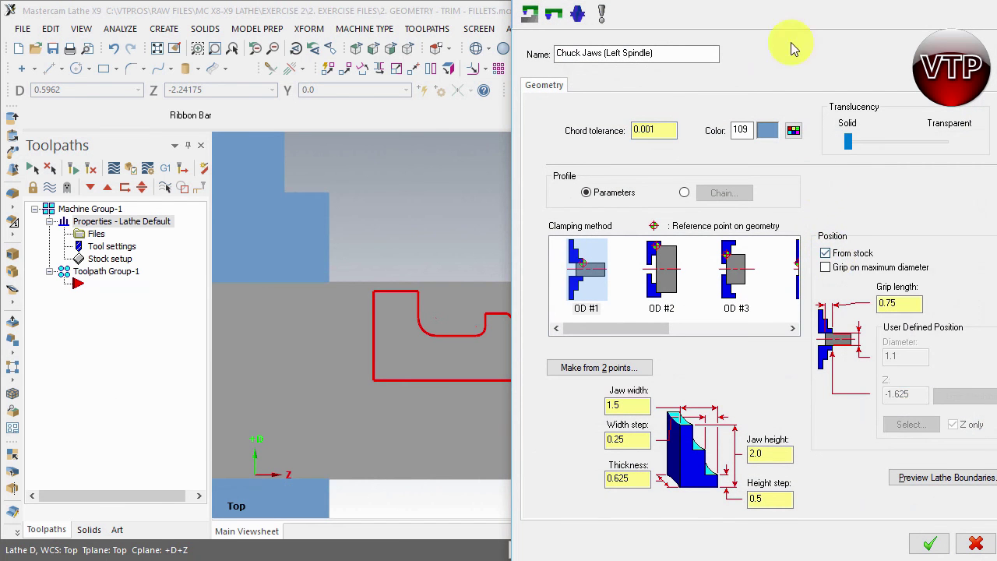
{"action": "left_click_drag", "start_coordinate": [798, 5], "coordinate": [713, 23]}
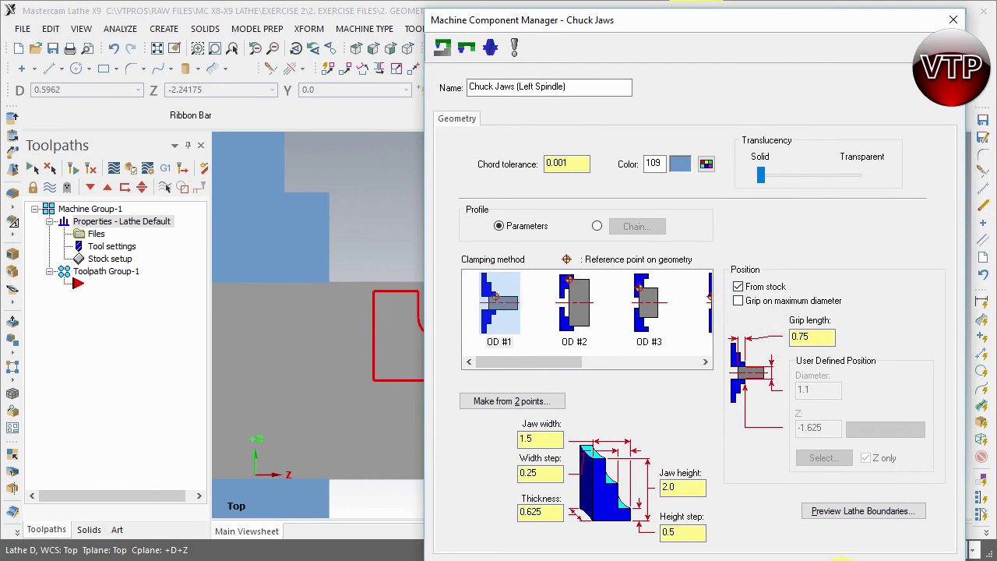
{"action": "left_click", "coordinate": [840, 557]}
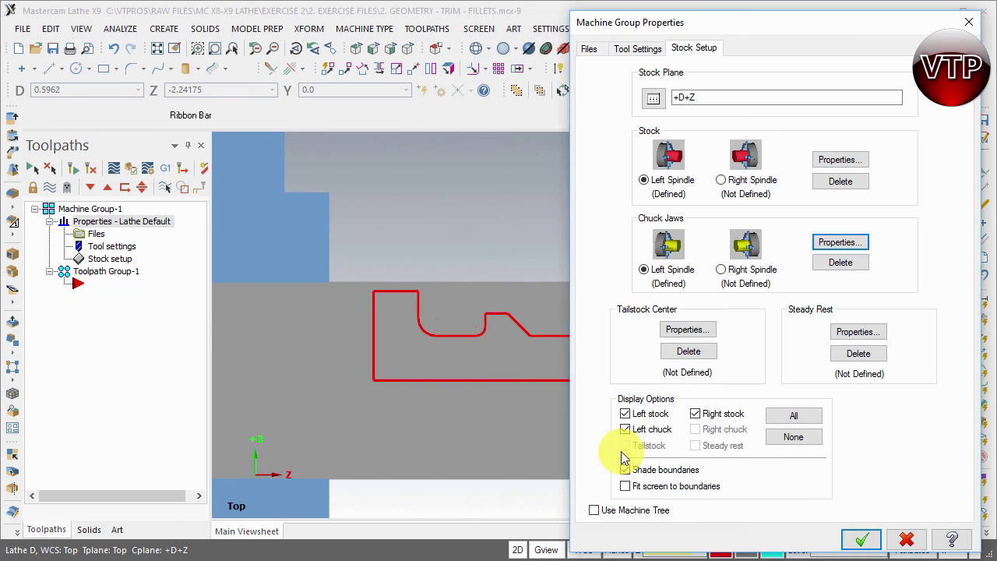
{"action": "left_click", "coordinate": [855, 539]}
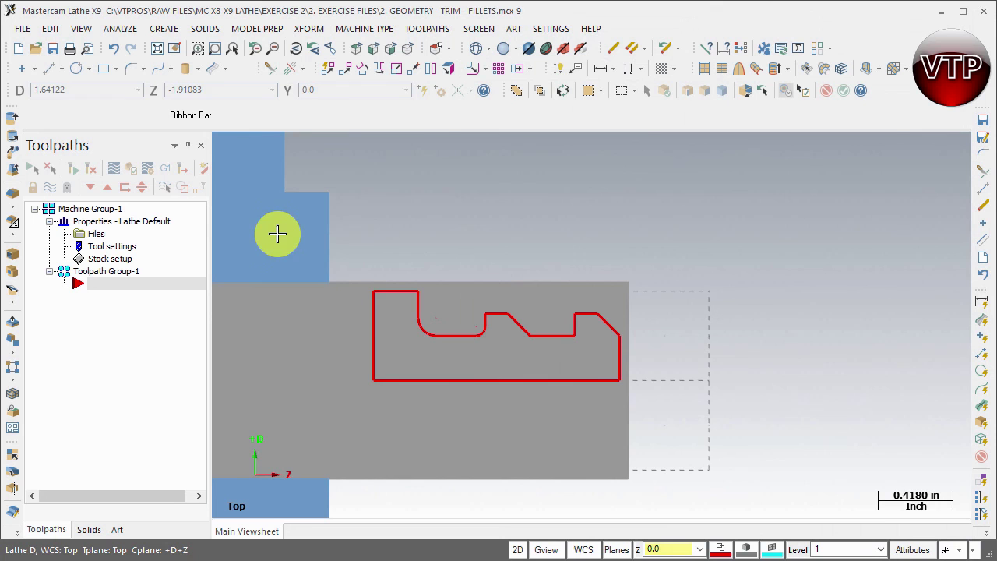
{"action": "scroll", "coordinate": [430, 352], "scroll_direction": "down", "scroll_amount": 5}
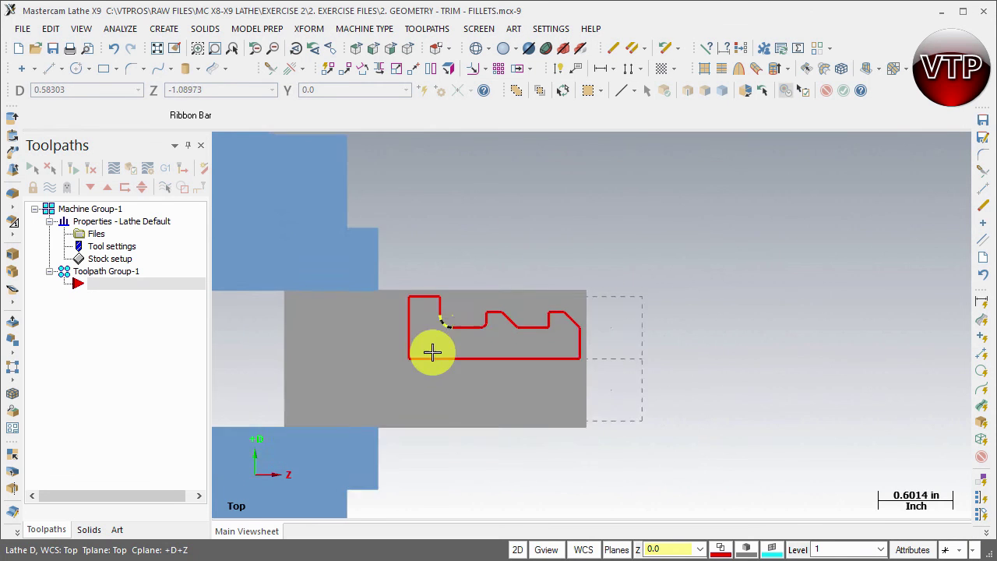
{"action": "scroll", "coordinate": [416, 383], "scroll_direction": "down", "scroll_amount": 1}
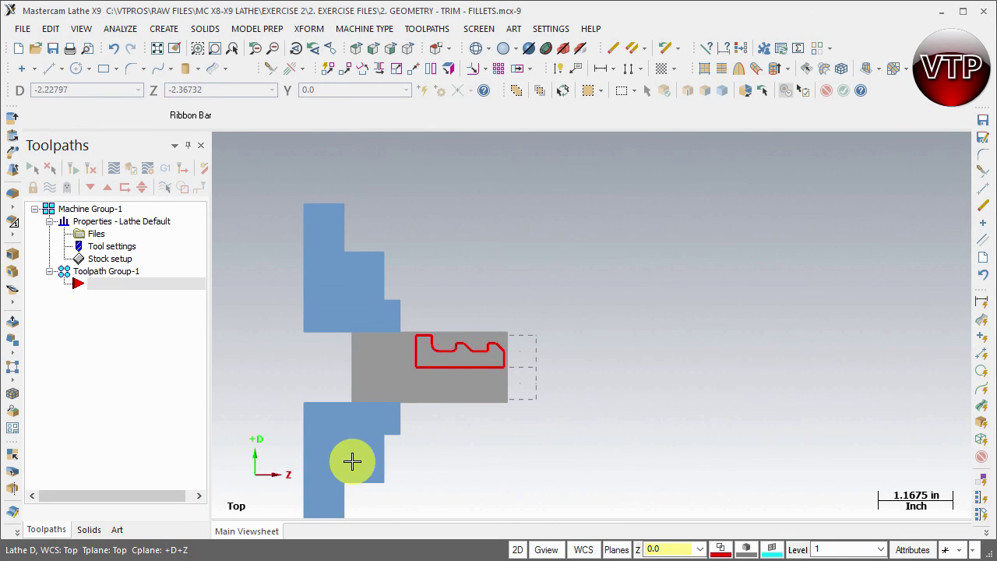